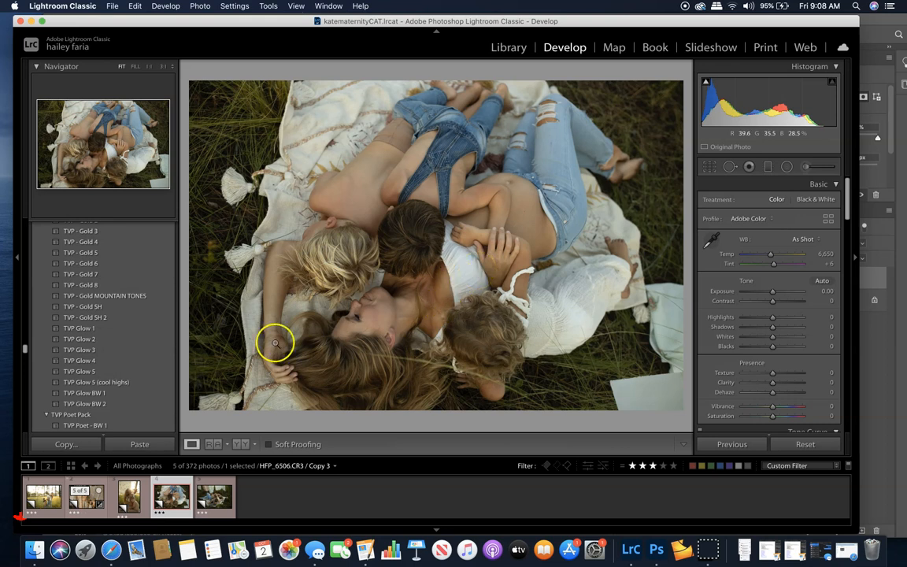
Preview the TVP Glow 1 to 5 presets on the family blanket photo and apply TVP Glow 1
click(100, 331)
click(99, 338)
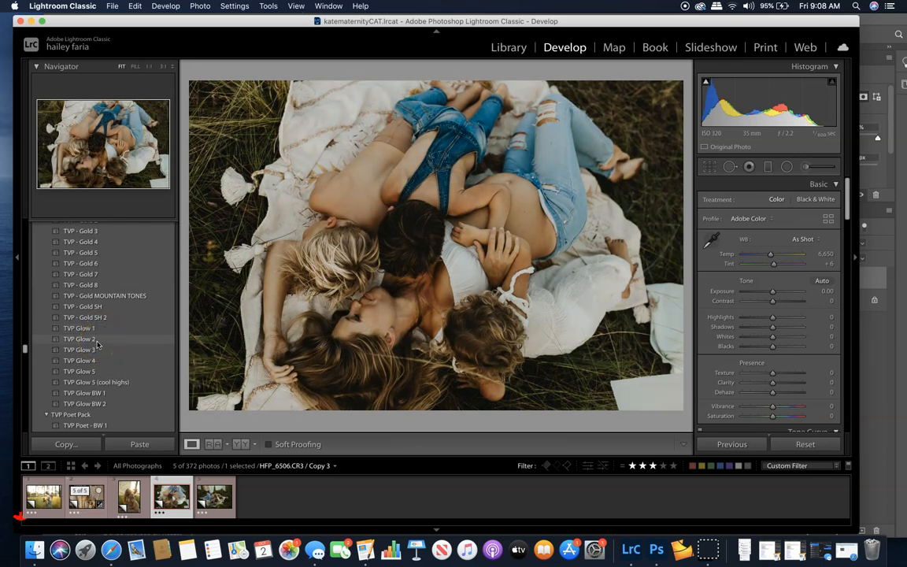
click(96, 348)
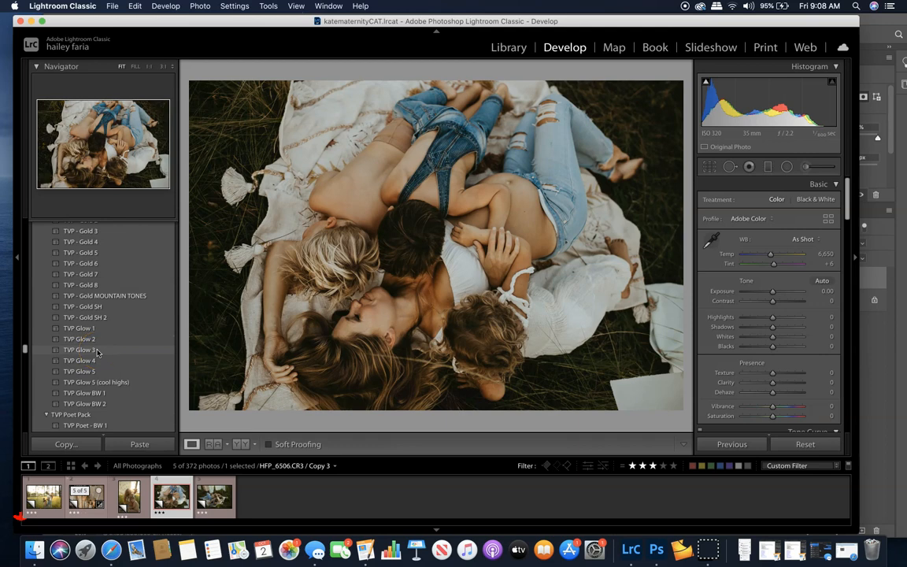
click(96, 361)
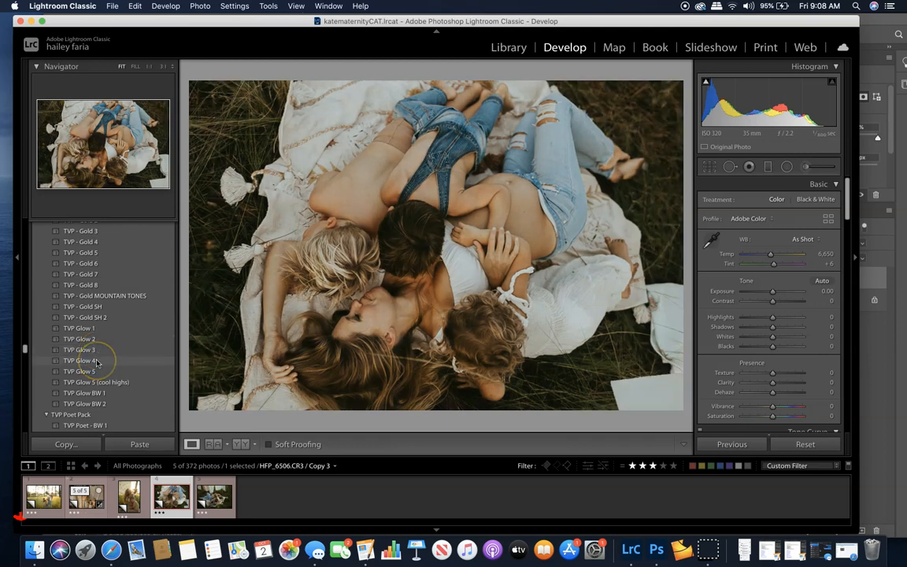
click(96, 371)
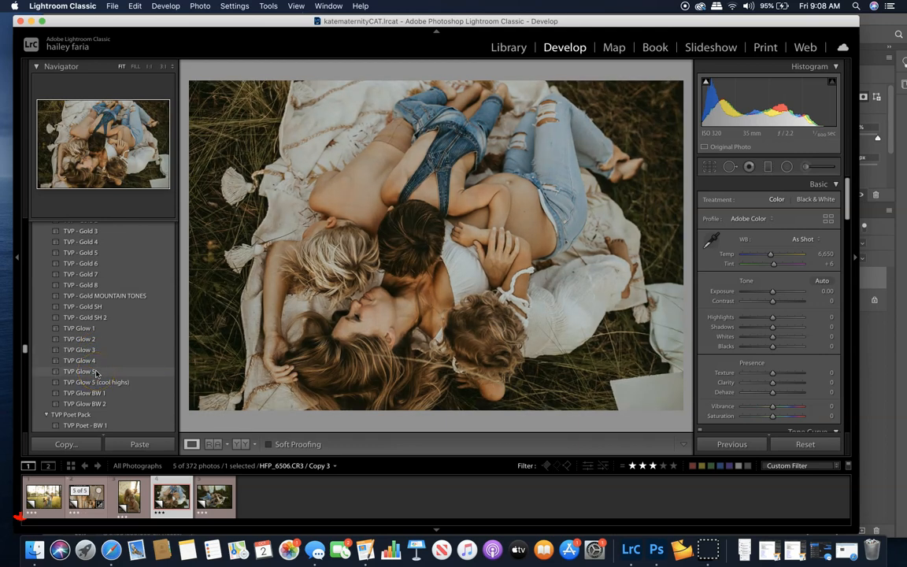
click(101, 327)
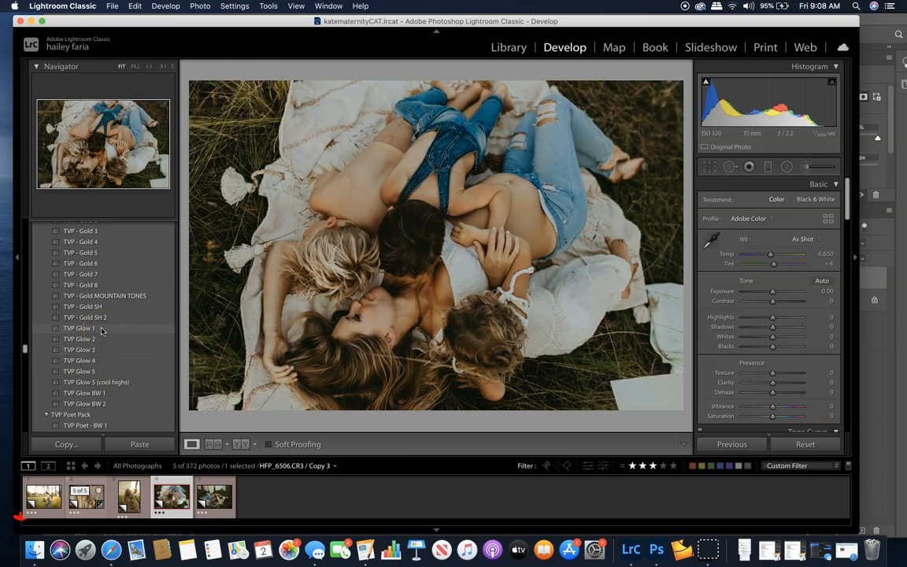
click(117, 329)
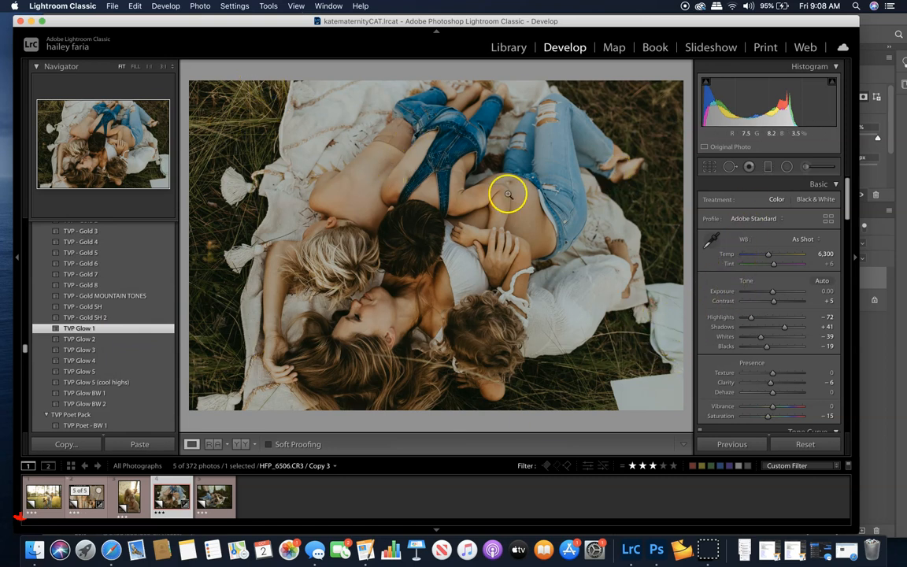
Draw a large radial filter centred over the family on the blanket and invert its mask
click(786, 167)
drag(330, 231, 485, 389)
drag(365, 292, 487, 319)
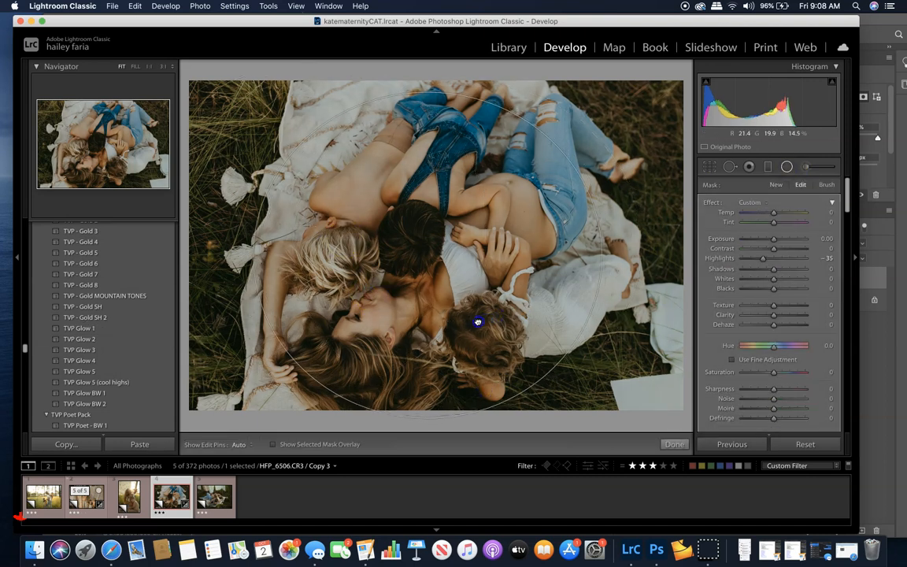
drag(846, 203, 844, 226)
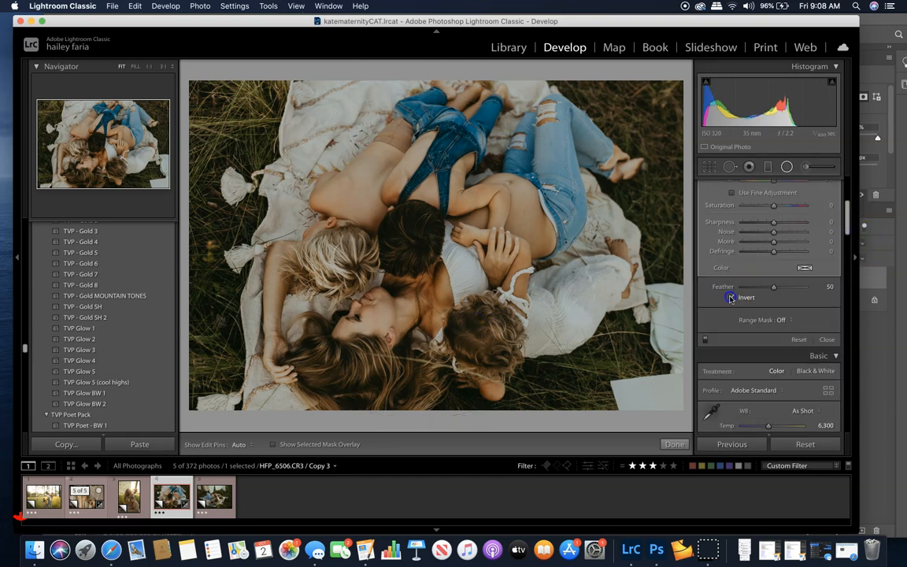
Set the radial filter's Highlights to −39, Shadows to 12, Saturation to −3 and Sharpness to 21, and finish the mask
scroll(846, 222, up, 5)
click(714, 199)
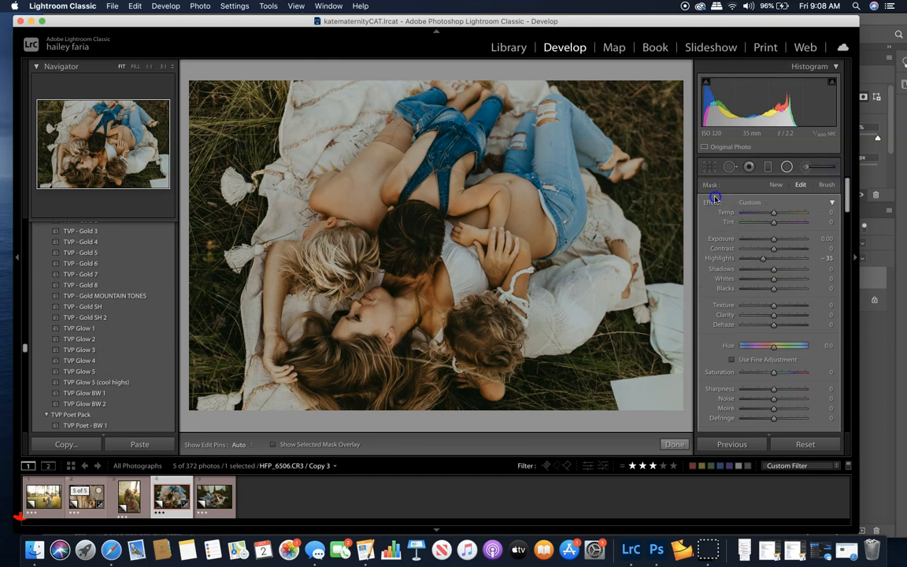
click(760, 258)
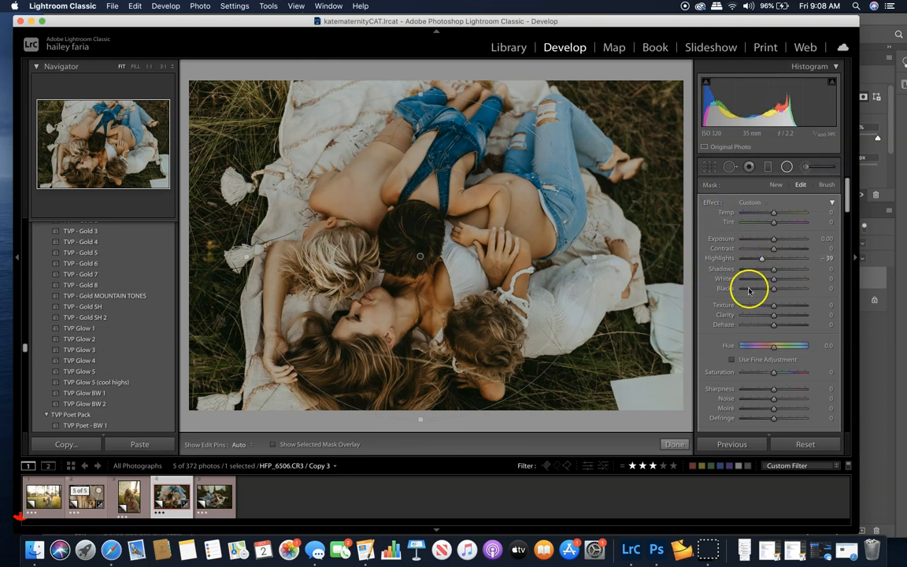
click(772, 389)
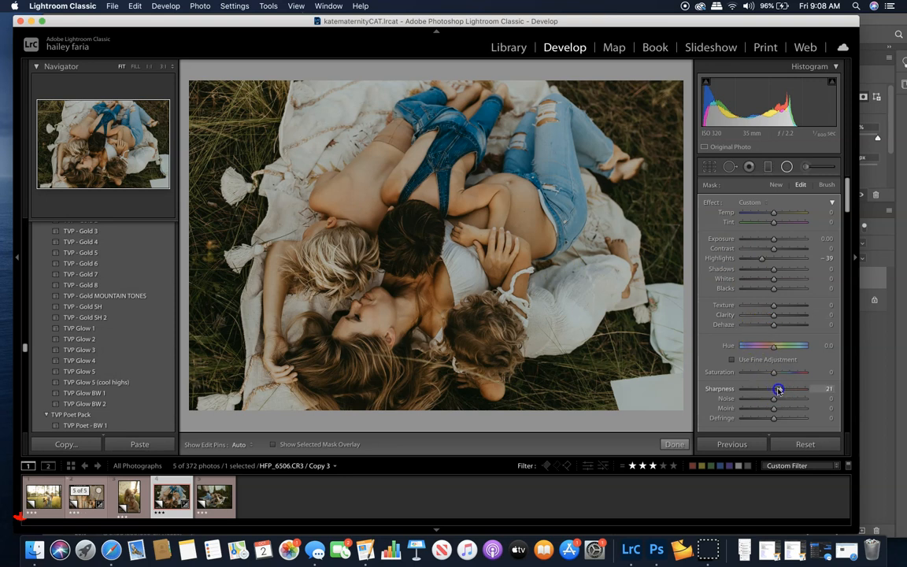
click(773, 371)
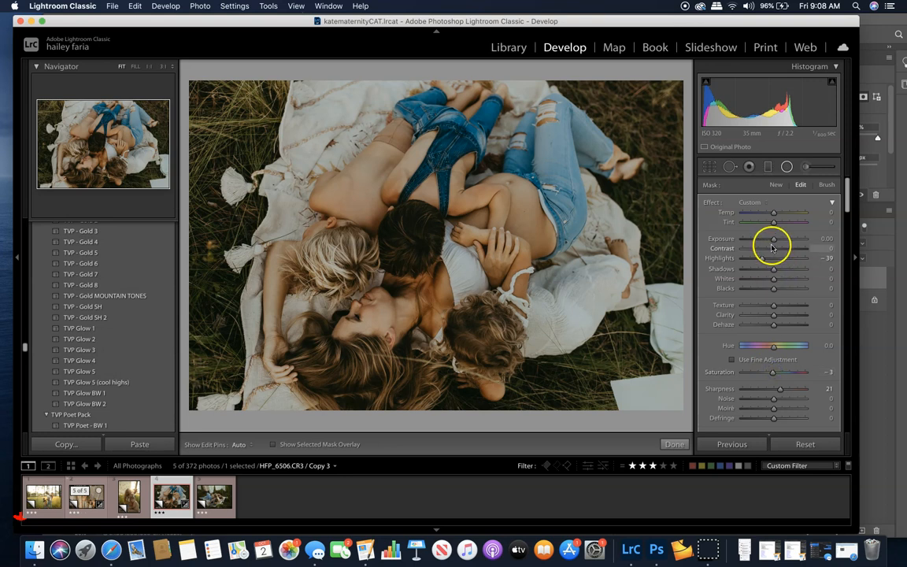
drag(769, 269, 775, 272)
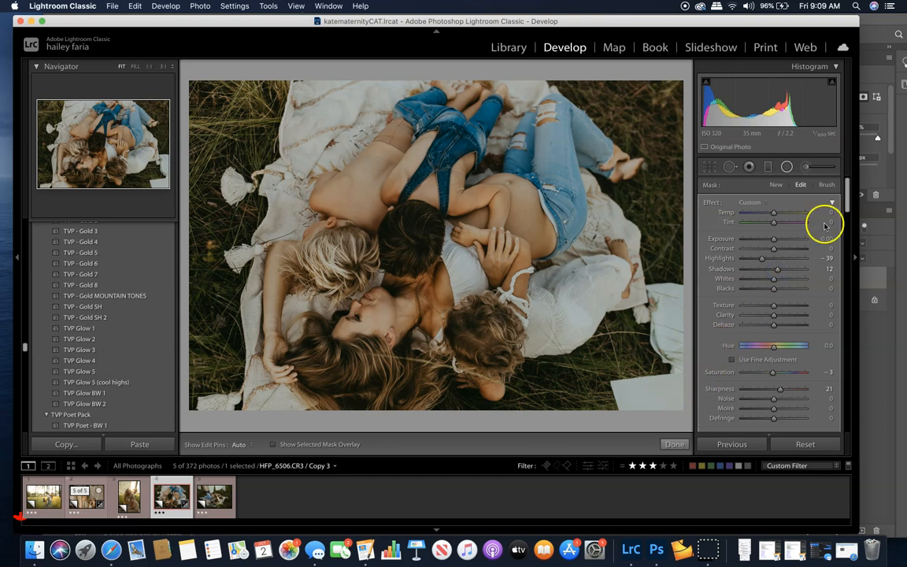
click(675, 444)
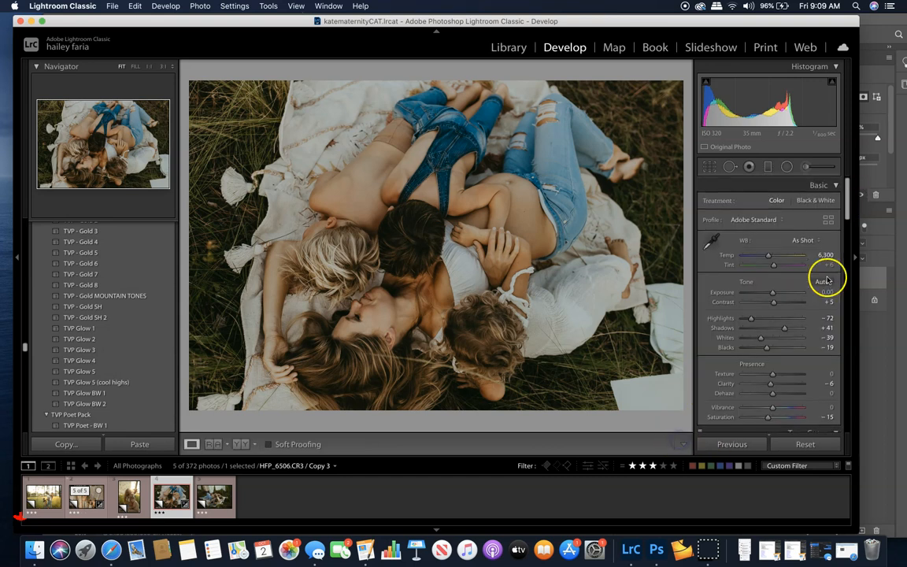
Paint over the hair and the mother's white top with an adjustment brush set to Highlights −36 and Clarity 29
click(810, 167)
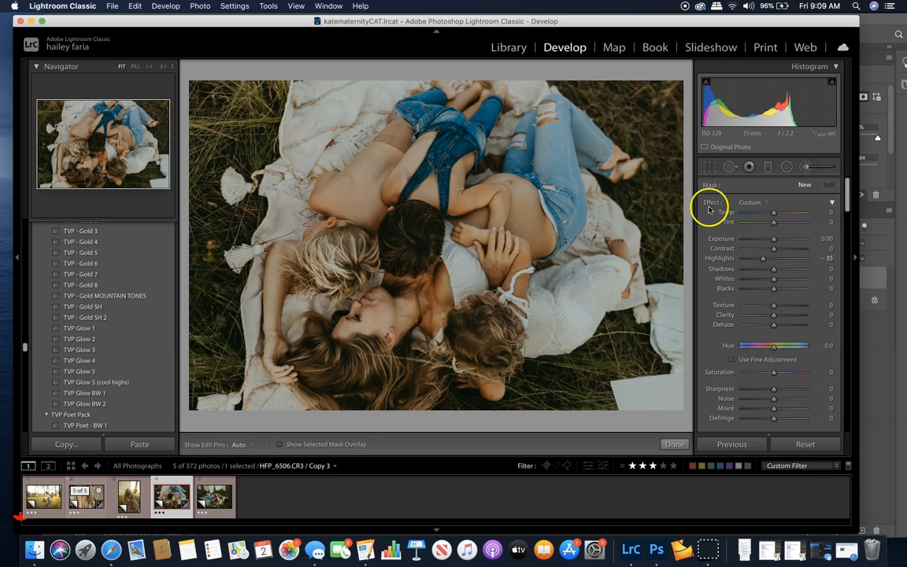
click(762, 261)
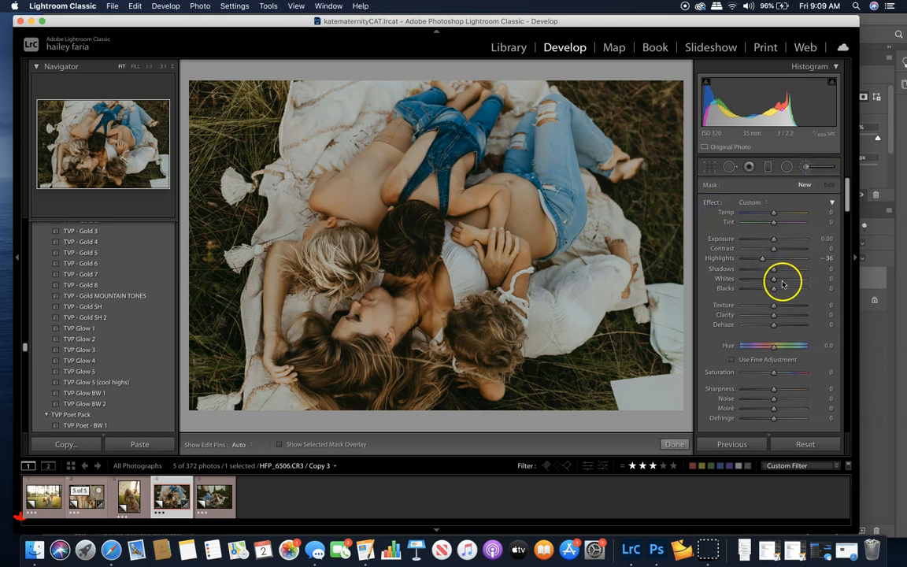
click(784, 318)
click(313, 225)
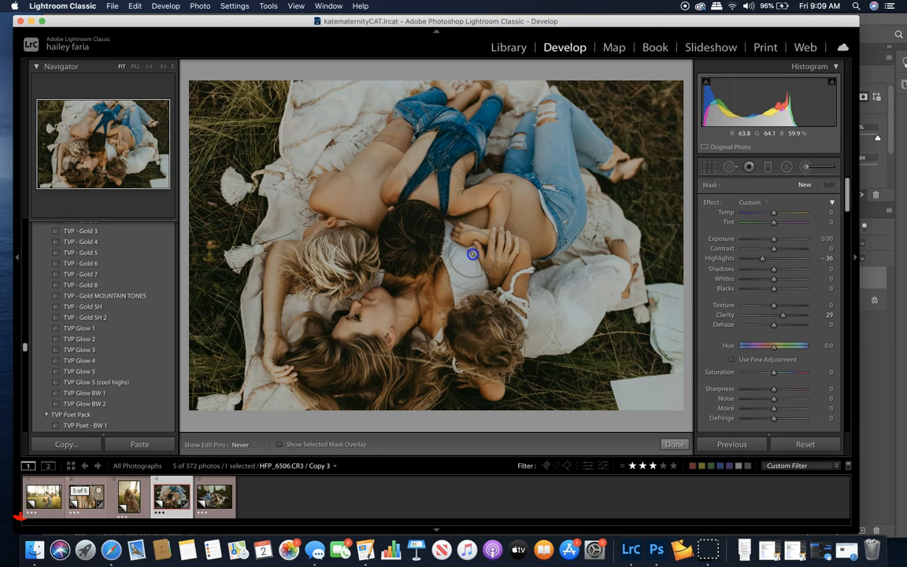
mouse_move(293, 346)
mouse_down()
mouse_move(336, 393)
mouse_move(417, 392)
mouse_move(312, 394)
mouse_move(337, 366)
mouse_move(434, 390)
mouse_move(514, 336)
mouse_move(496, 304)
mouse_move(387, 237)
mouse_move(319, 265)
mouse_move(287, 335)
mouse_move(416, 310)
mouse_move(406, 249)
mouse_move(467, 260)
mouse_up()
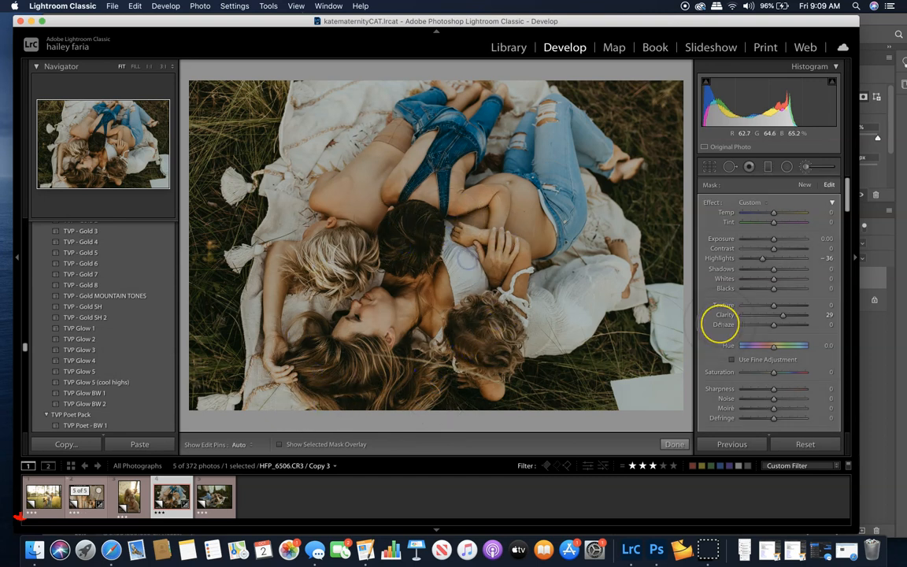
click(674, 443)
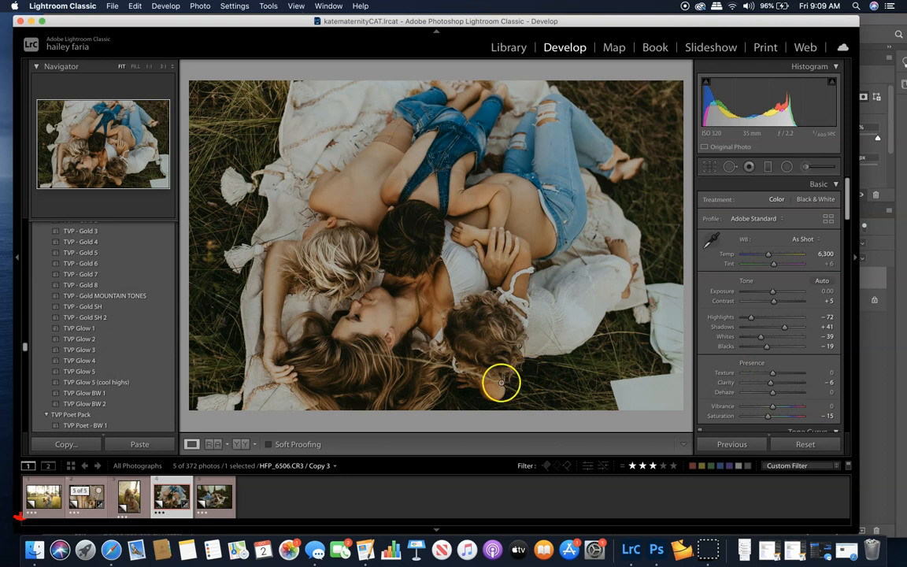
Send the blanket photo to Portraiture 3, check the skin smoothing at 25% zoom and apply it
right_click(168, 502)
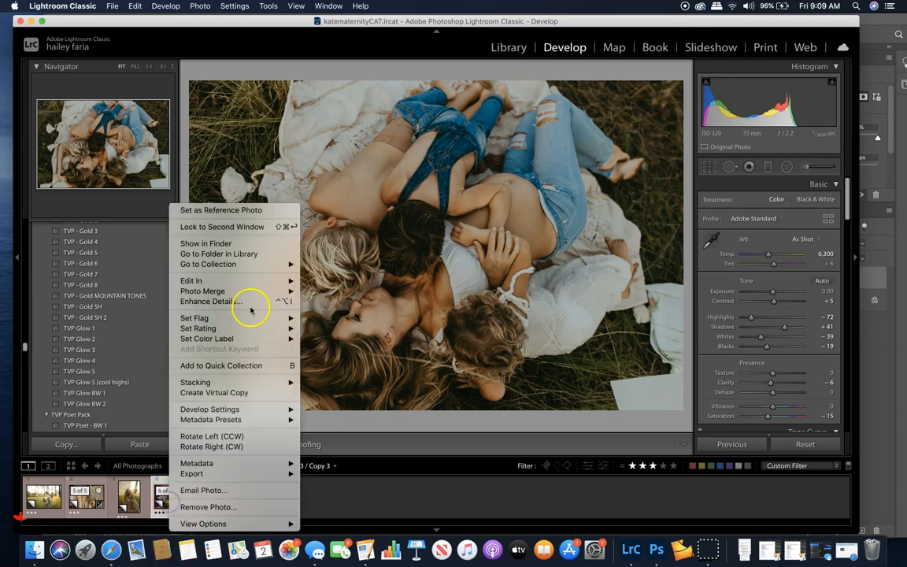
mouse_move(267, 280)
click(345, 328)
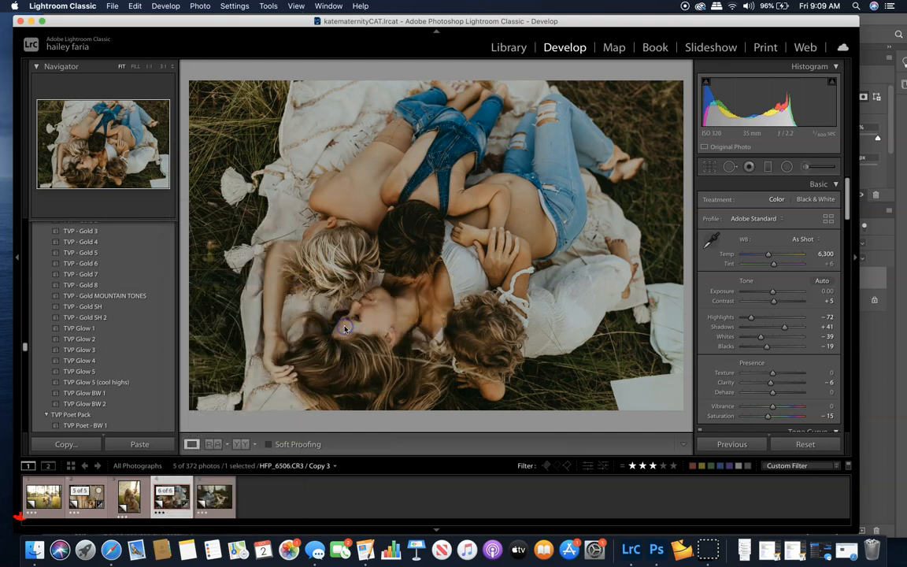
click(514, 260)
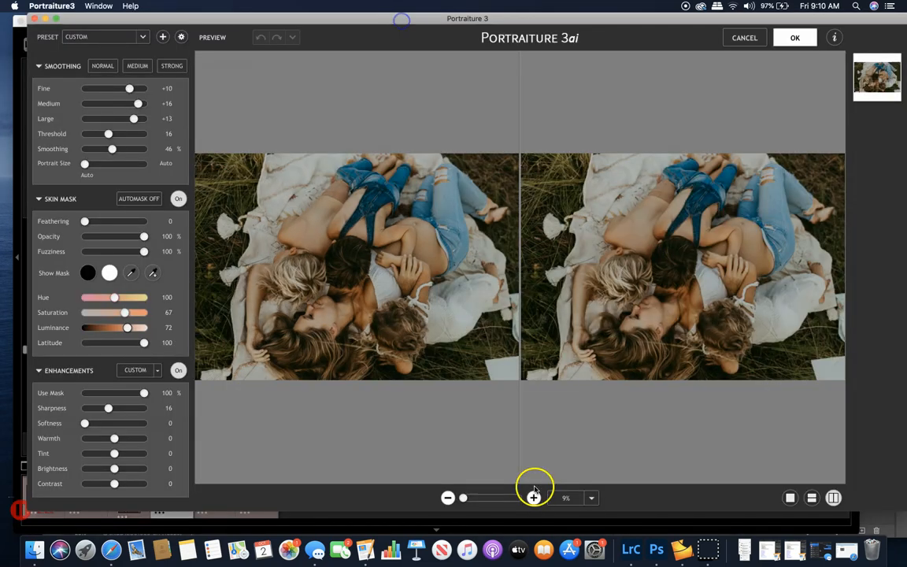
click(534, 497)
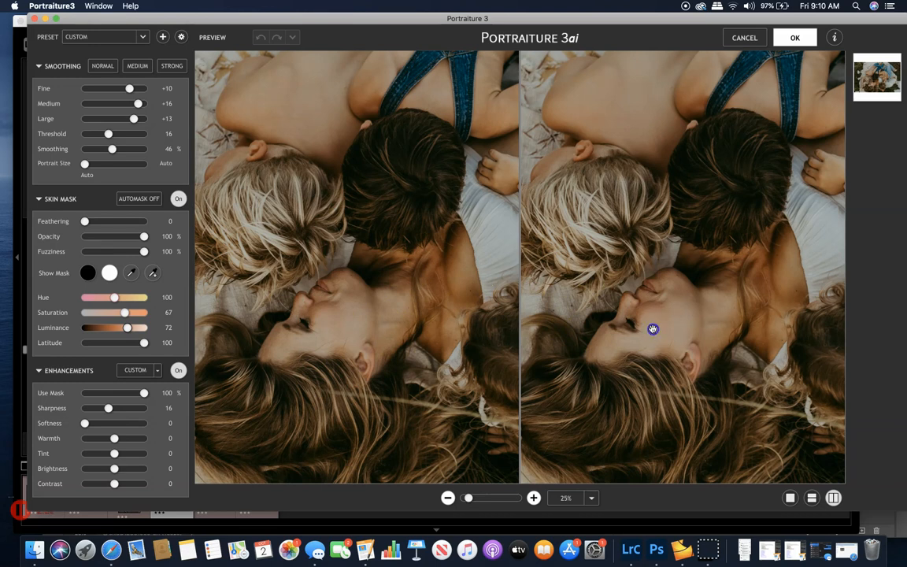
click(794, 37)
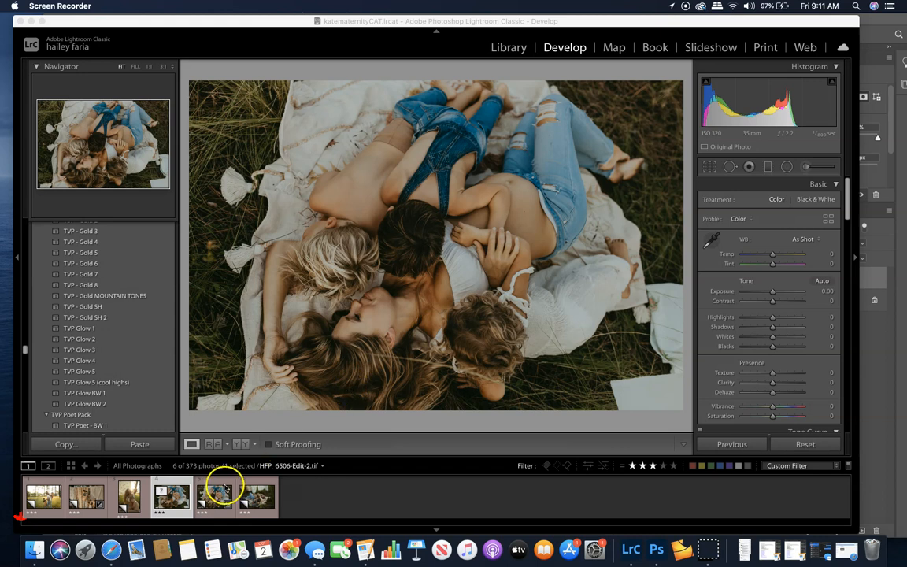
Return to Lightroom Classic and open the standing family photo HFP_5927.CR3 / Copy 2 for editing
click(47, 510)
click(45, 513)
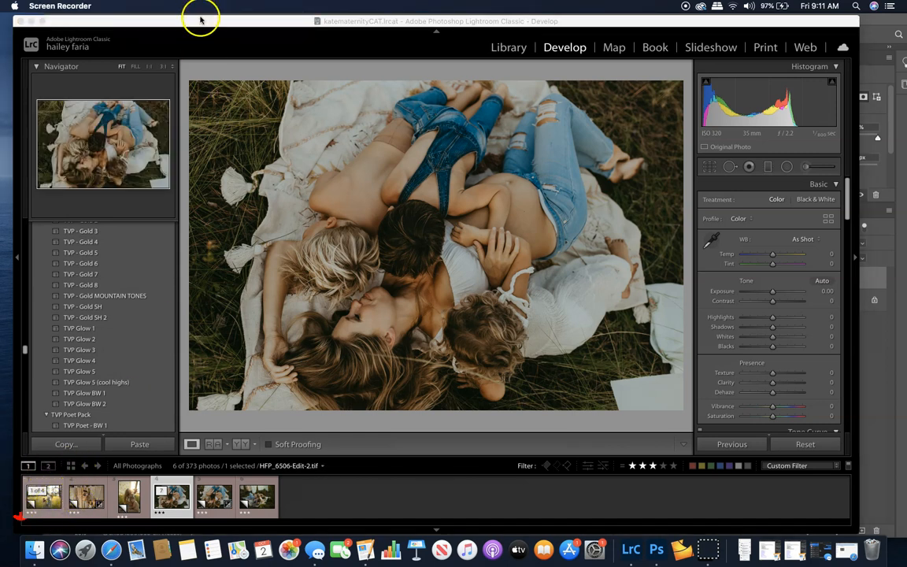
drag(189, 17, 181, 14)
click(36, 493)
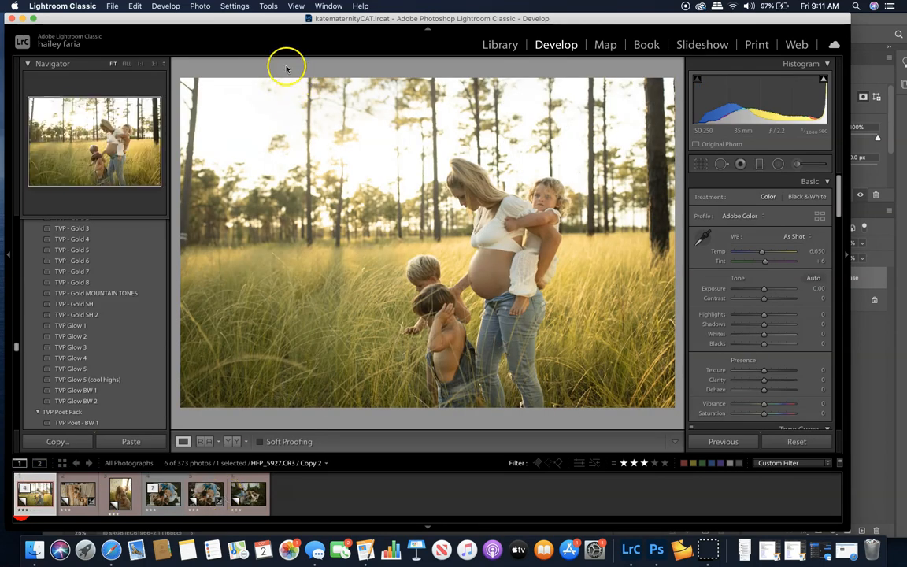
drag(270, 23, 283, 22)
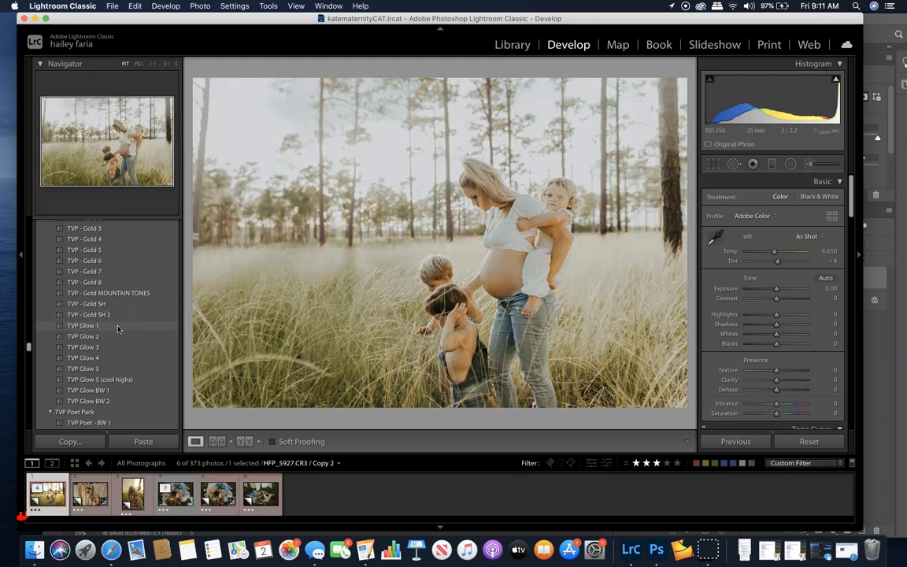
Compare the TVP Glow presets on the standing family photo and apply TVP Glow 1
click(116, 336)
click(112, 347)
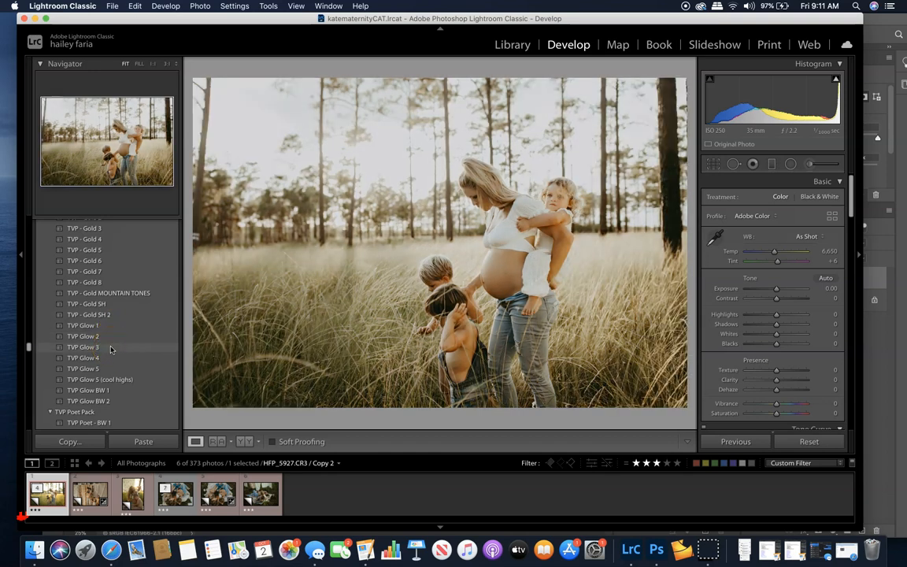
click(111, 356)
click(107, 368)
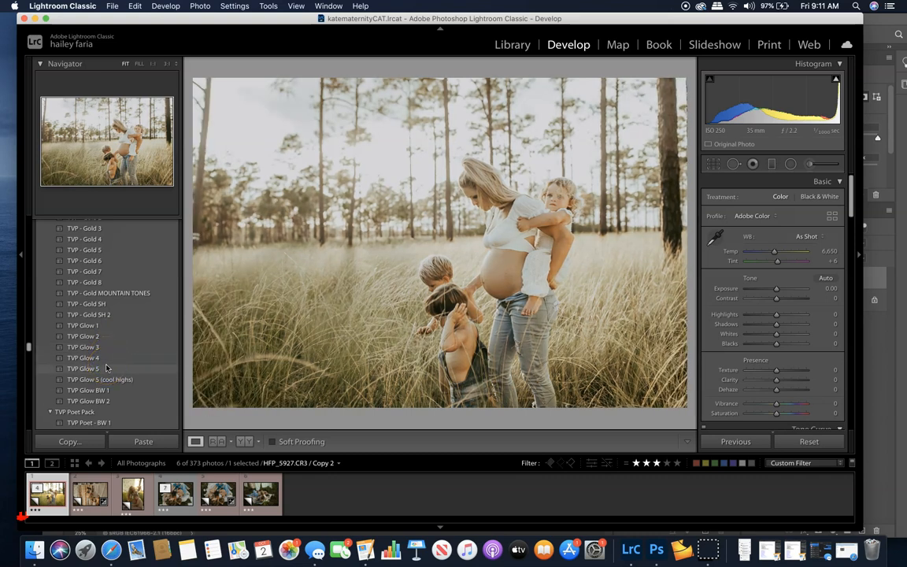
click(105, 326)
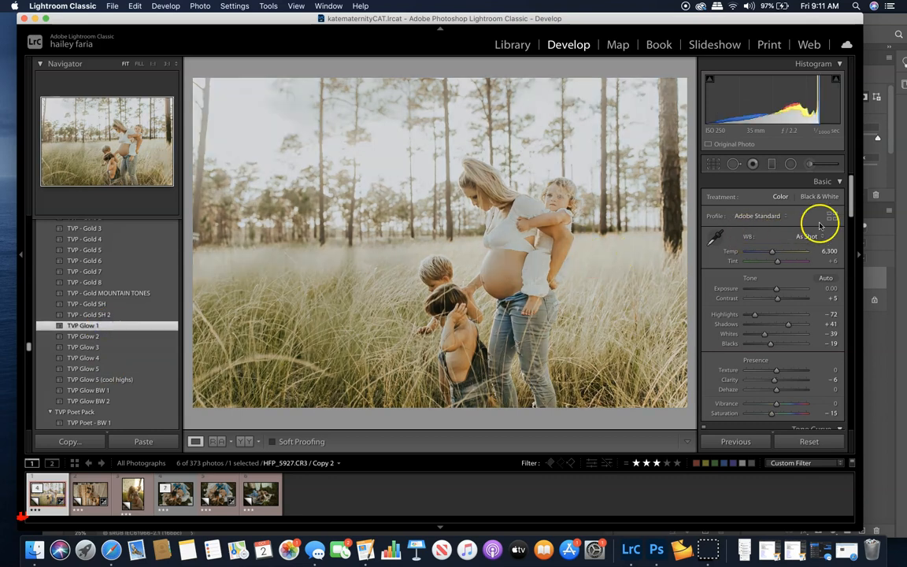
drag(755, 315, 755, 316)
Brush over the toddler and the mother's hair with Contrast 32, Highlights −44, Shadows −8 and Clarity 16
click(807, 166)
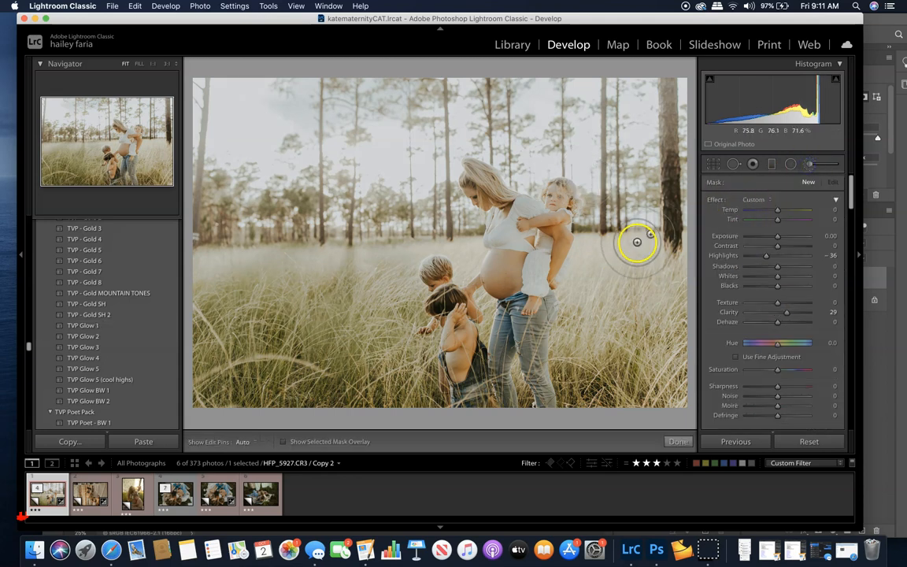
double_click(716, 199)
click(763, 256)
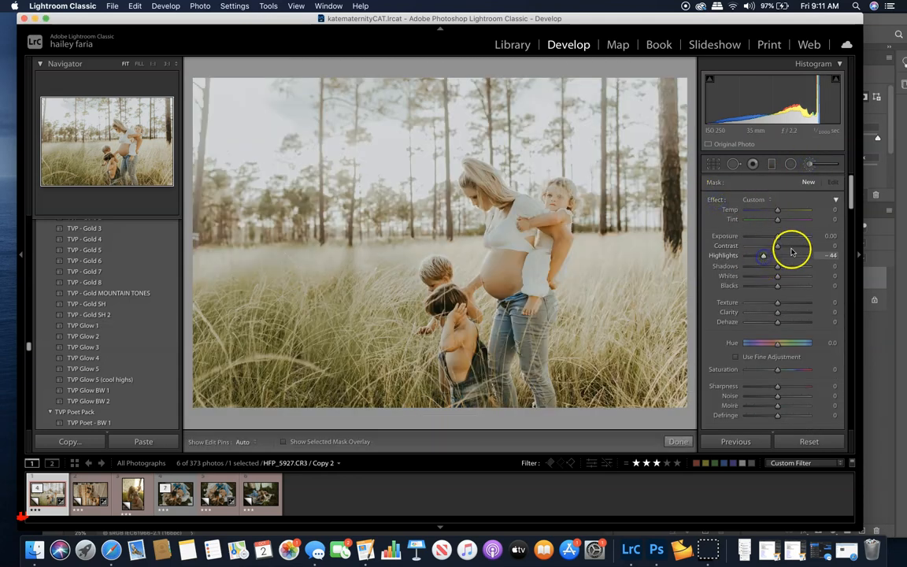
click(770, 266)
mouse_move(557, 183)
mouse_down()
mouse_move(571, 195)
mouse_move(550, 195)
mouse_move(573, 202)
mouse_move(562, 196)
mouse_up()
mouse_move(491, 189)
mouse_down()
mouse_move(464, 164)
mouse_move(504, 190)
mouse_move(472, 174)
mouse_move(487, 194)
mouse_move(480, 187)
mouse_move(510, 189)
mouse_up()
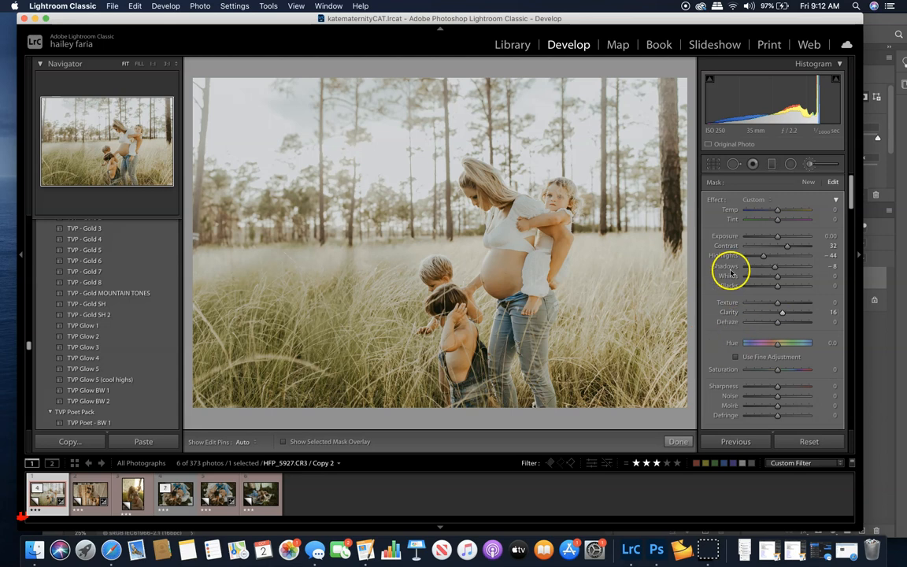
Create a new brush mask with Whites 20 and Clarity 18 and paint over the blond boy's and the mother's hair
click(807, 182)
double_click(713, 199)
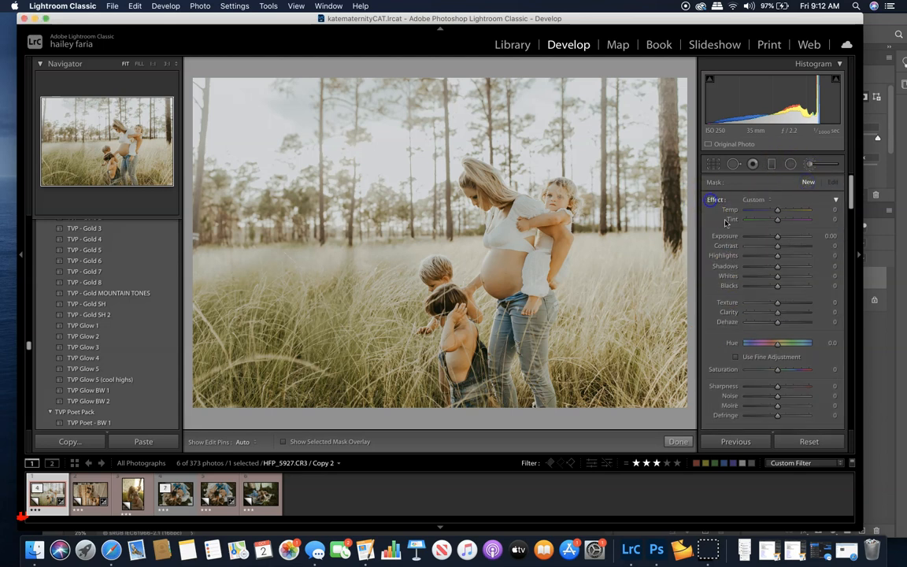
click(784, 276)
click(782, 313)
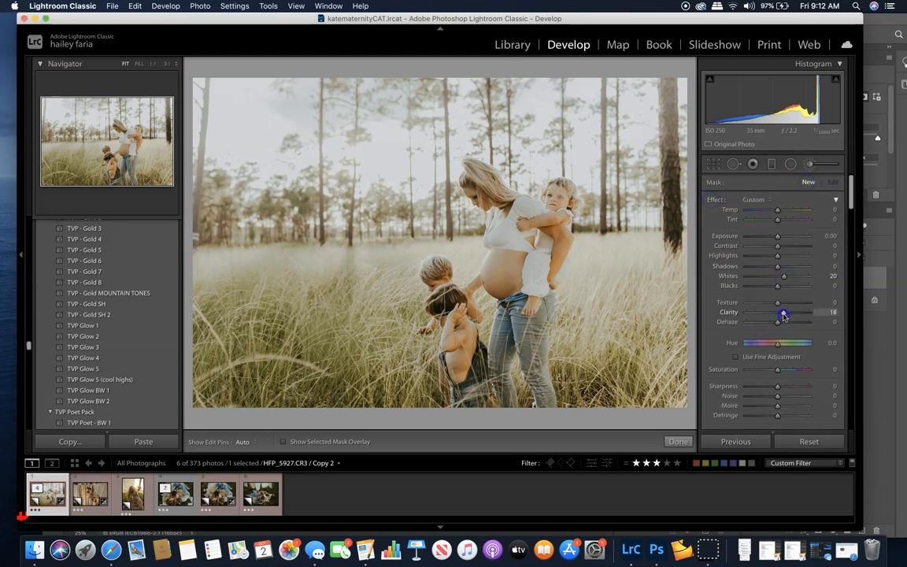
click(441, 269)
mouse_move(440, 270)
mouse_down()
mouse_move(442, 367)
mouse_move(453, 362)
mouse_move(454, 397)
mouse_move(478, 336)
mouse_move(508, 299)
mouse_move(475, 282)
mouse_move(495, 264)
mouse_move(554, 302)
mouse_move(532, 354)
mouse_move(519, 359)
mouse_move(534, 292)
mouse_move(501, 194)
mouse_move(531, 232)
mouse_move(476, 168)
mouse_up()
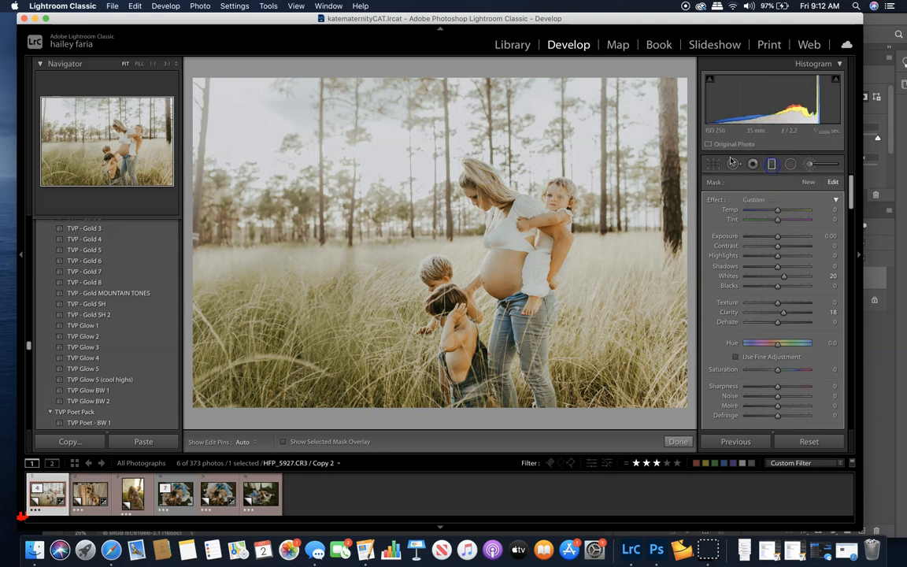
Add a slanted graduated filter over the sky with Exposure −0.13, Highlights −32, Whites 11 and Clarity 7, and compare with the original
click(770, 165)
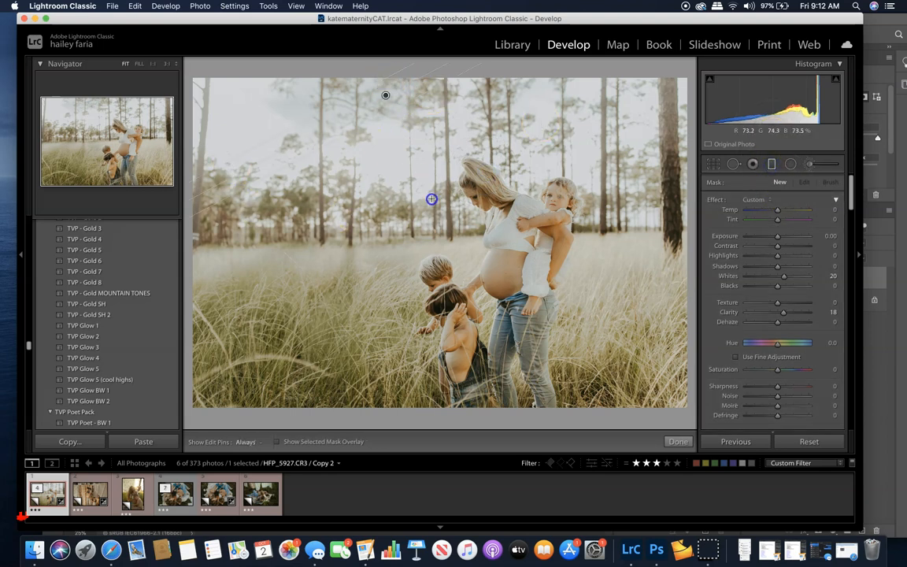
drag(444, 249, 446, 282)
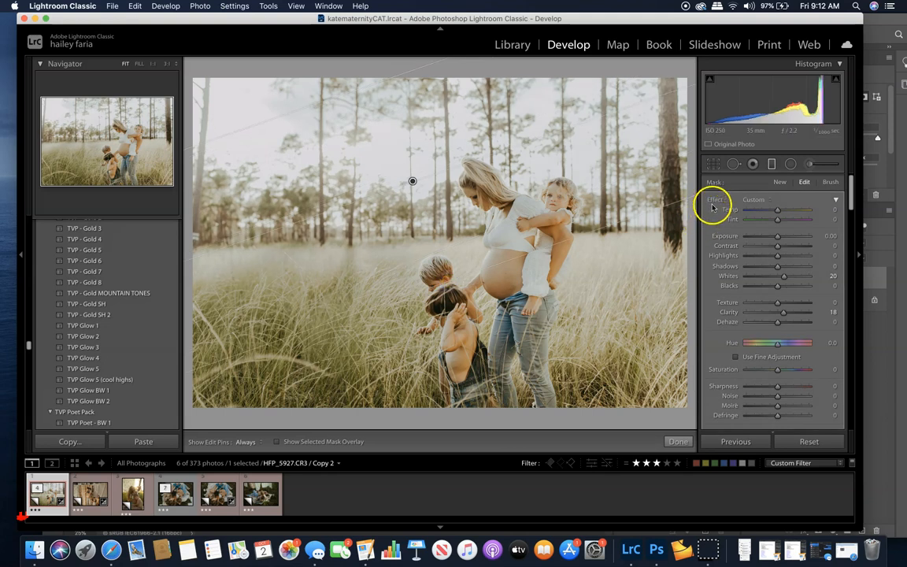
drag(777, 256, 775, 257)
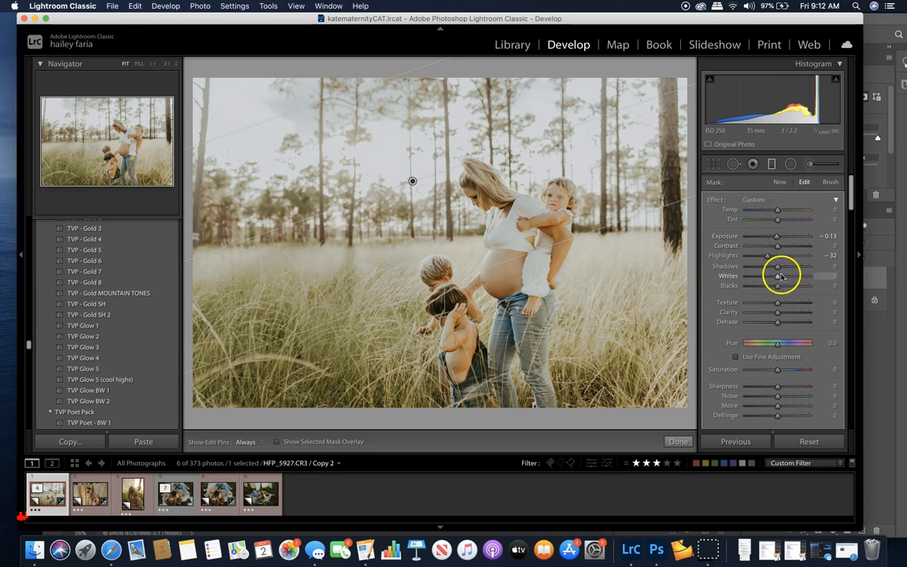
drag(777, 277, 781, 277)
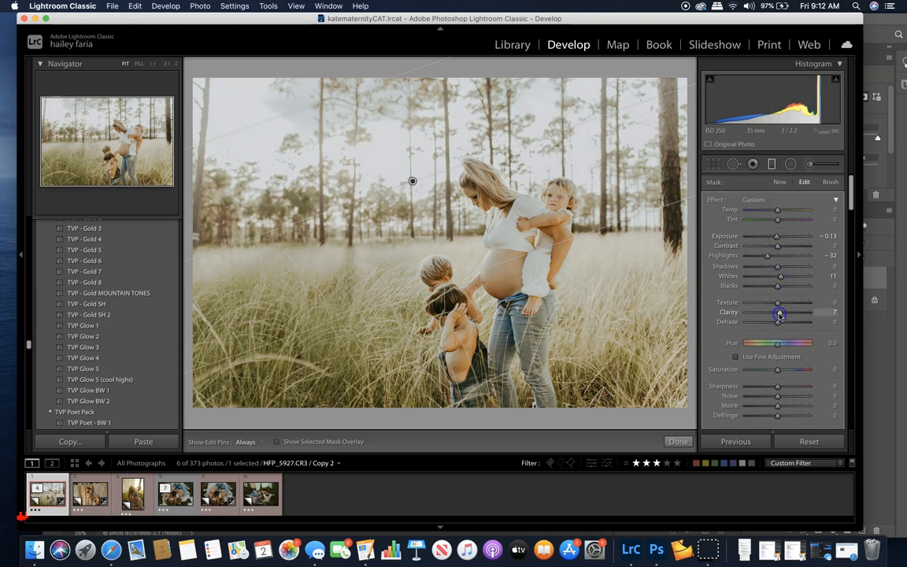
click(683, 441)
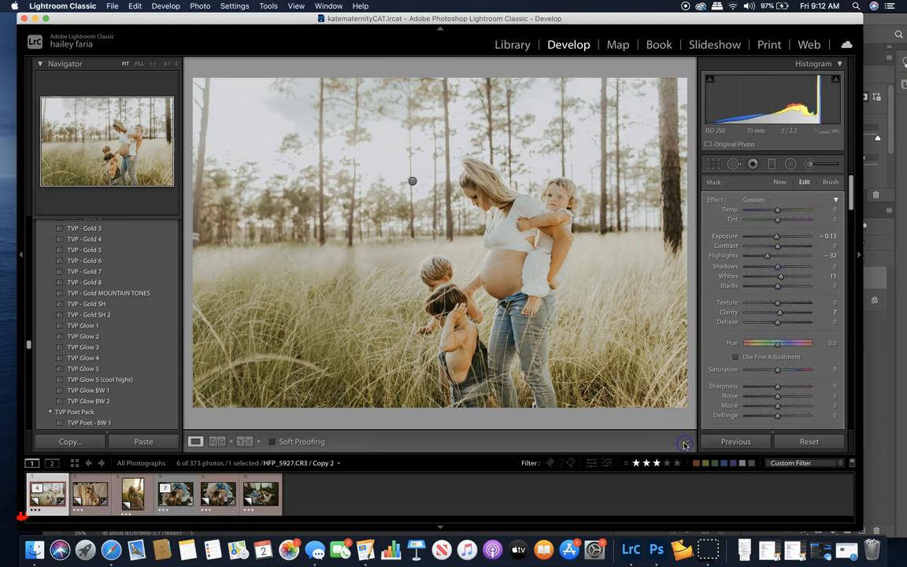
key(backslash)
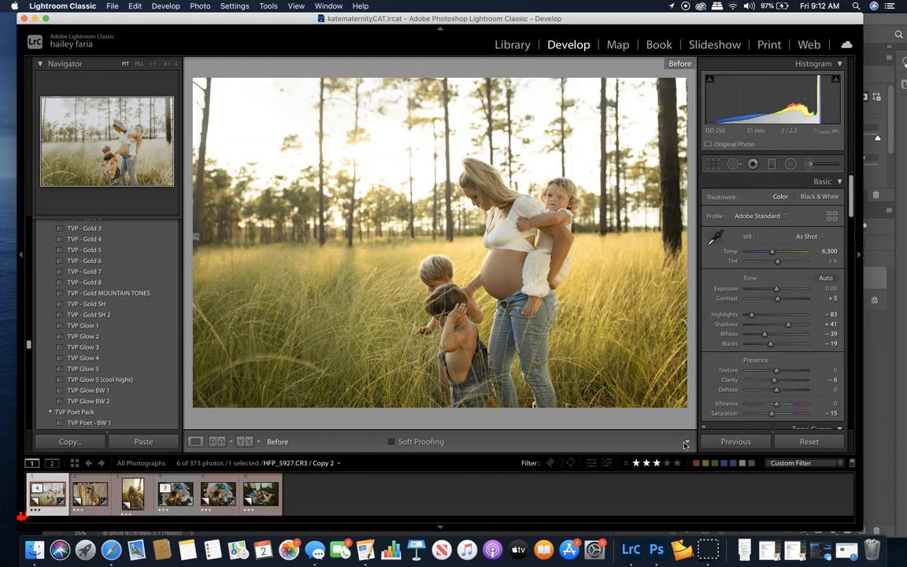
key(backslash)
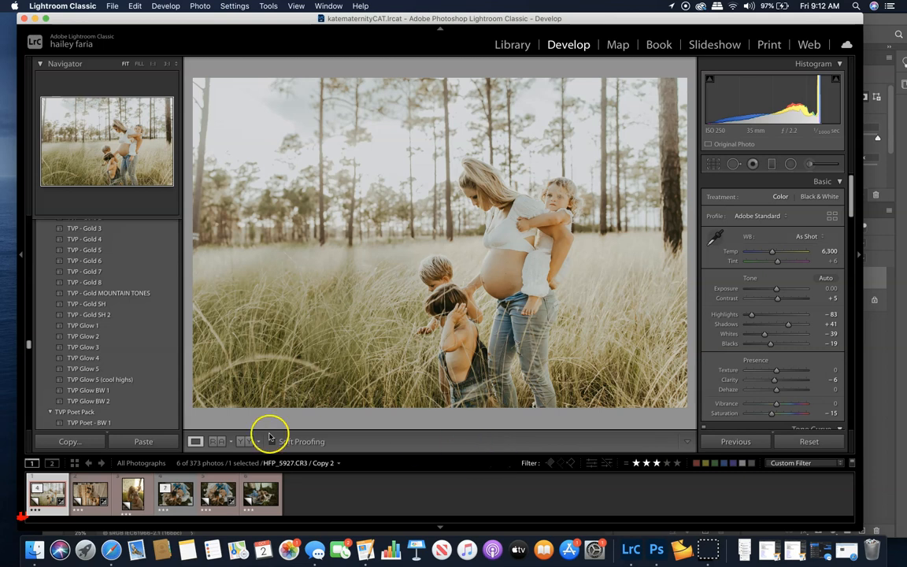
Open the clothesline family photo HFP_6001.CR3 / Copy 2, reset its edits and apply the TVP Glow 5 preset
click(94, 495)
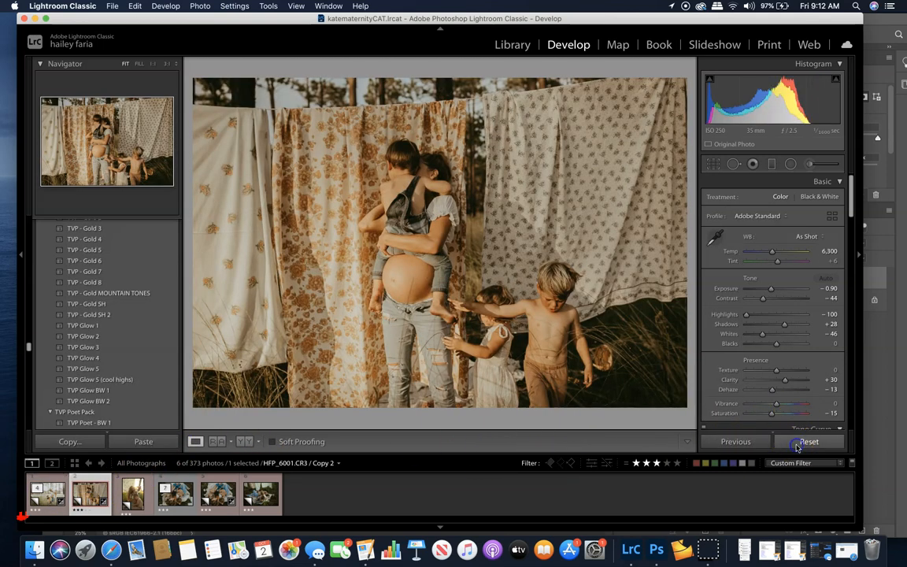
click(803, 443)
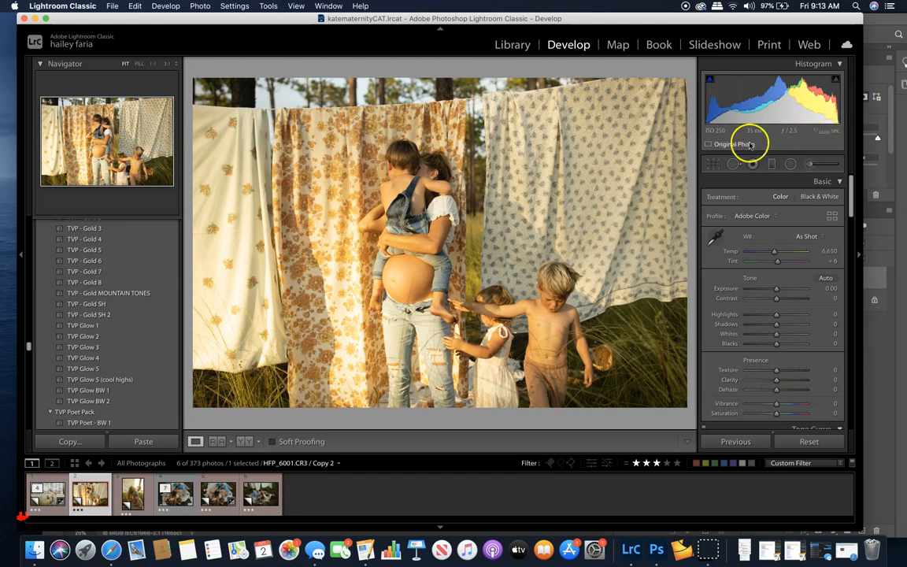
click(100, 369)
Set the clothesline photo's Exposure to −0.65, Temp to 5,910 and Saturation to −20
drag(776, 289, 774, 291)
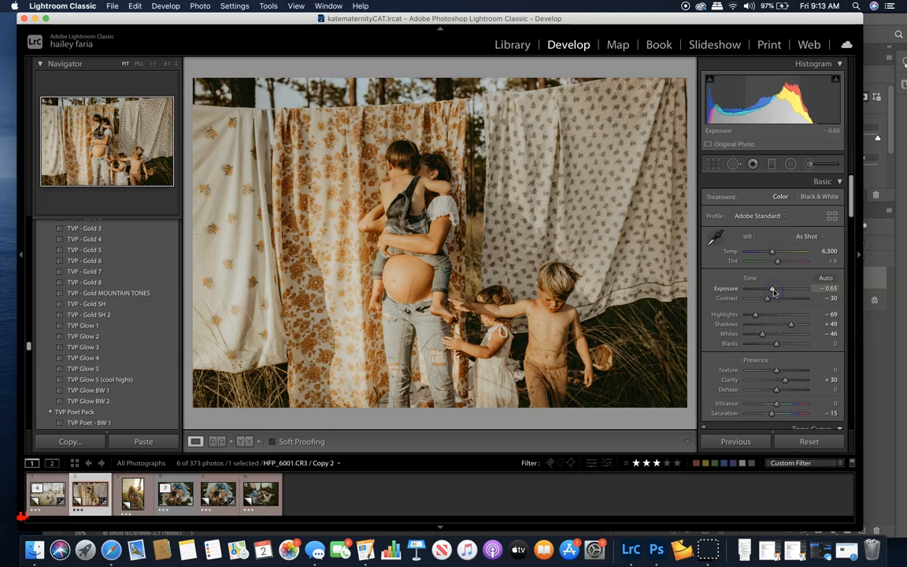
drag(771, 251, 772, 253)
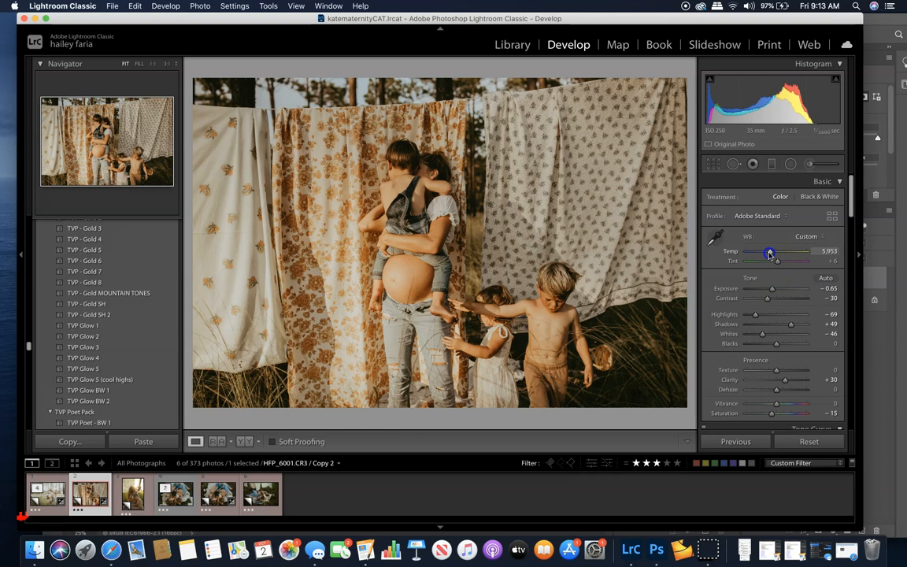
drag(769, 254, 768, 253)
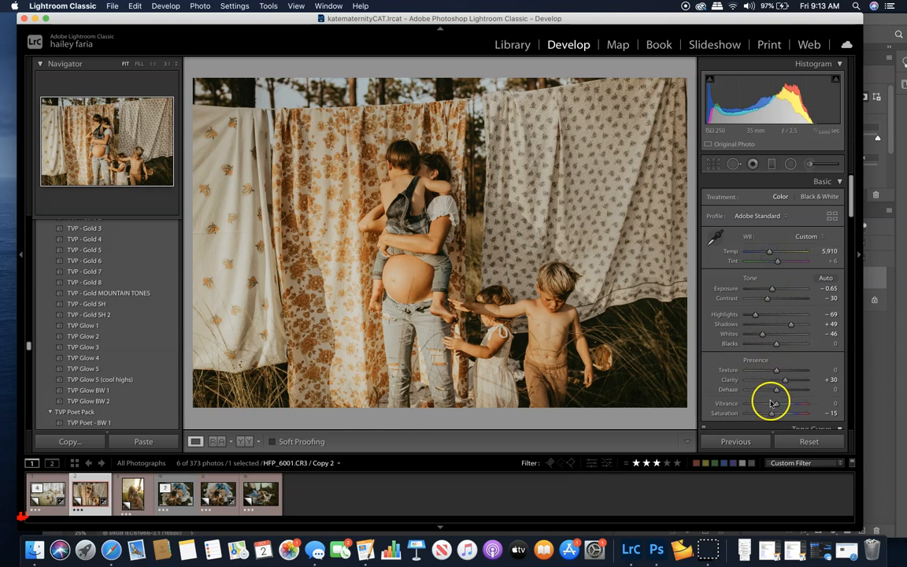
drag(769, 413, 768, 413)
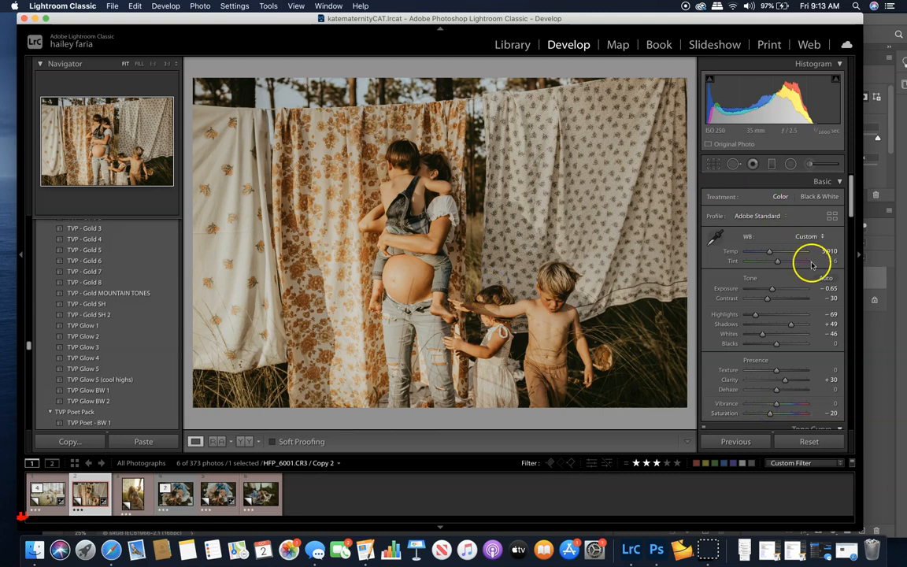
Draw a radial filter around the mother and children, invert it to affect the inside, and check the mask overlay
click(791, 163)
drag(382, 242, 536, 370)
drag(361, 279, 472, 368)
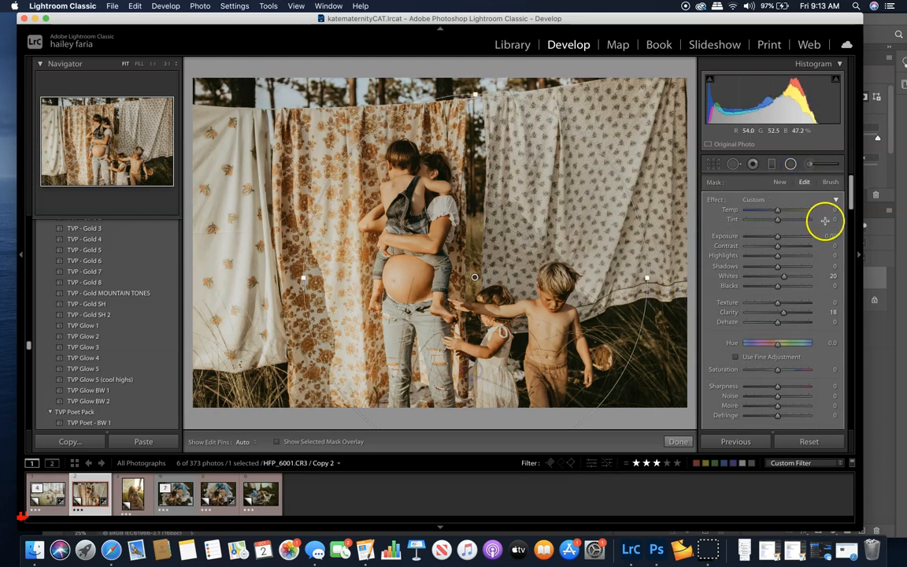
click(848, 205)
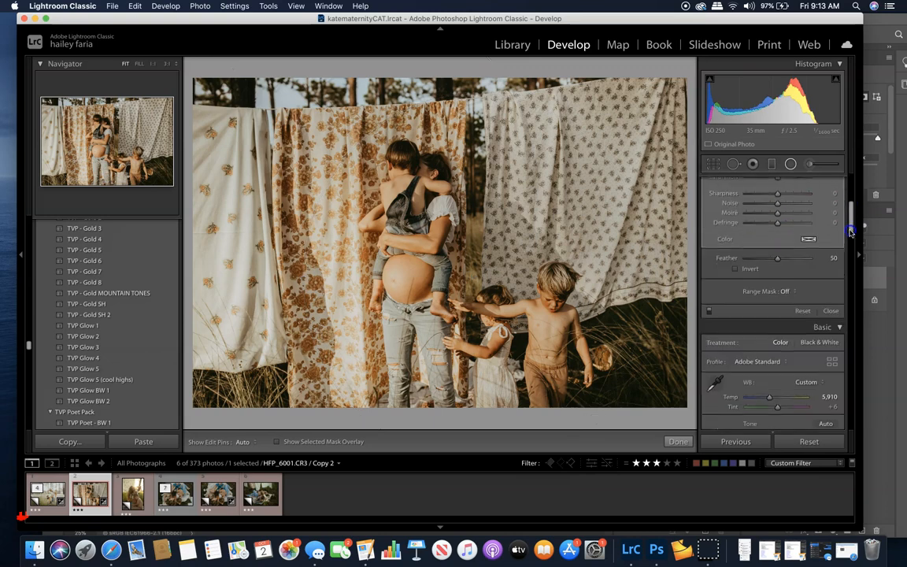
click(732, 265)
drag(850, 228, 849, 160)
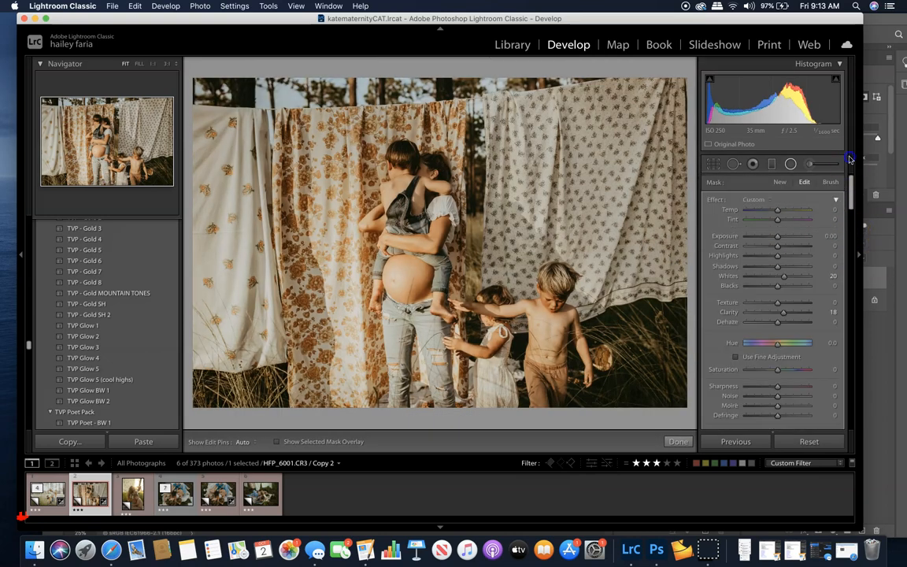
key(p)
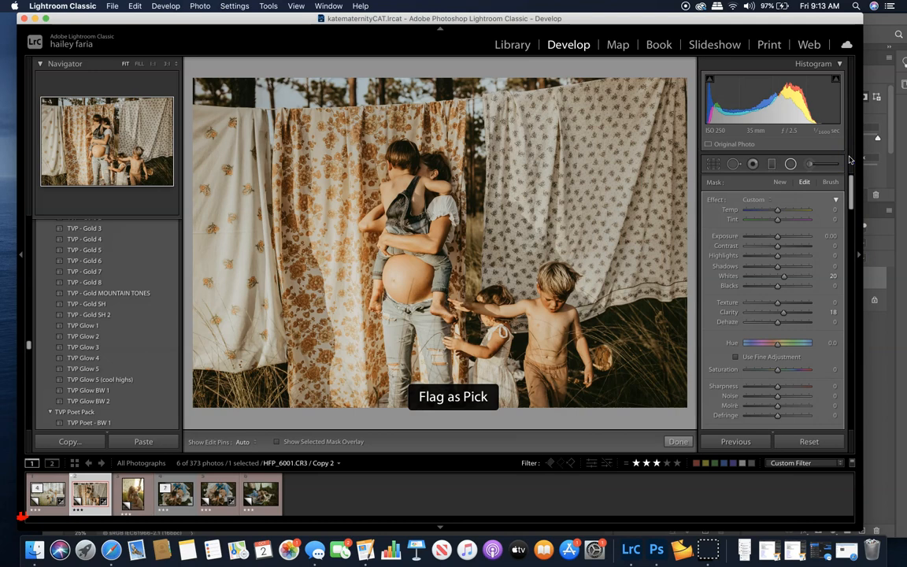
key(o)
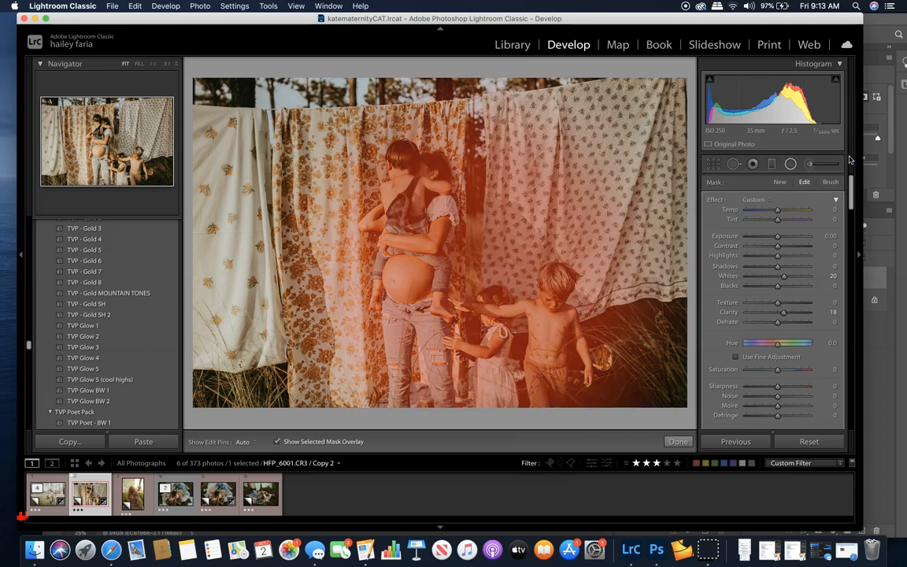
key(o)
Reset the radial filter's effect sliders and set Highlights −35, Blacks 17 and Sharpness 19
double_click(715, 199)
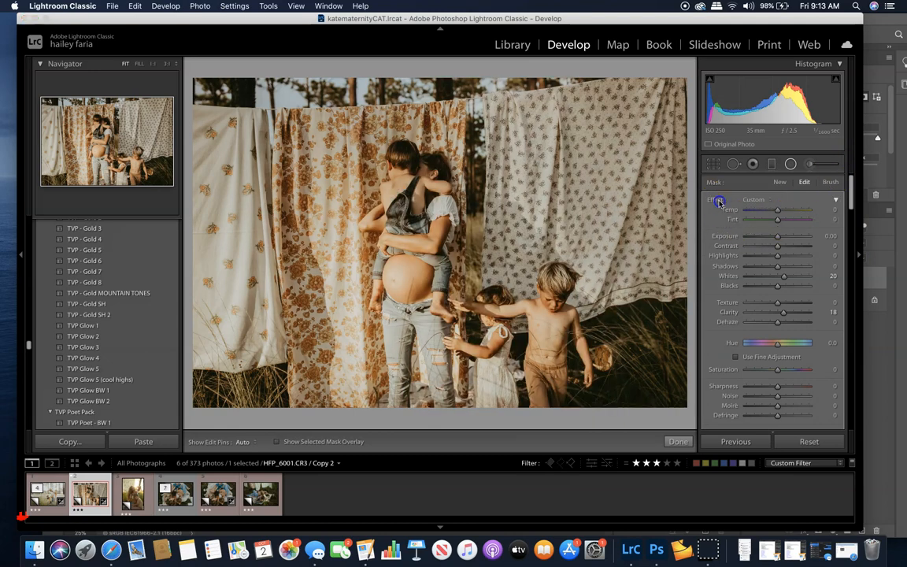
drag(776, 286, 781, 288)
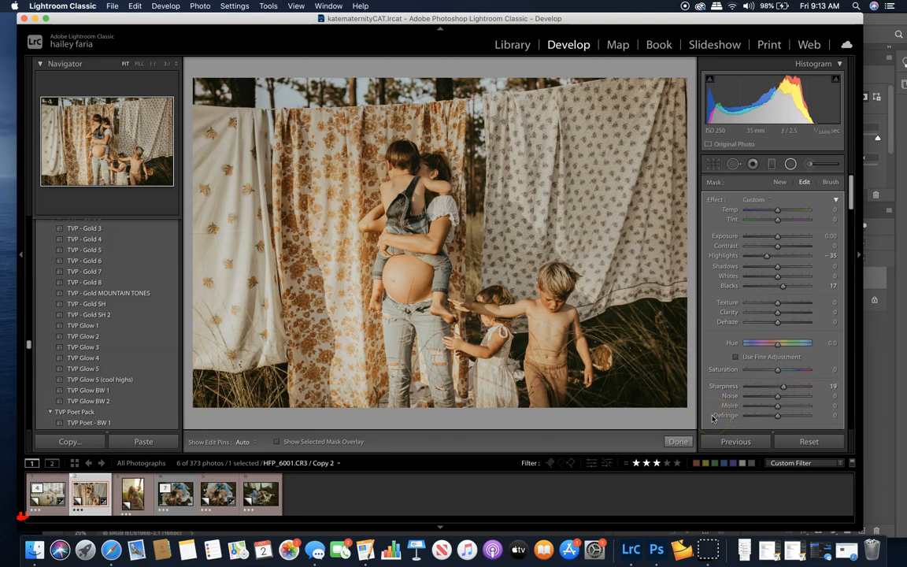
click(688, 445)
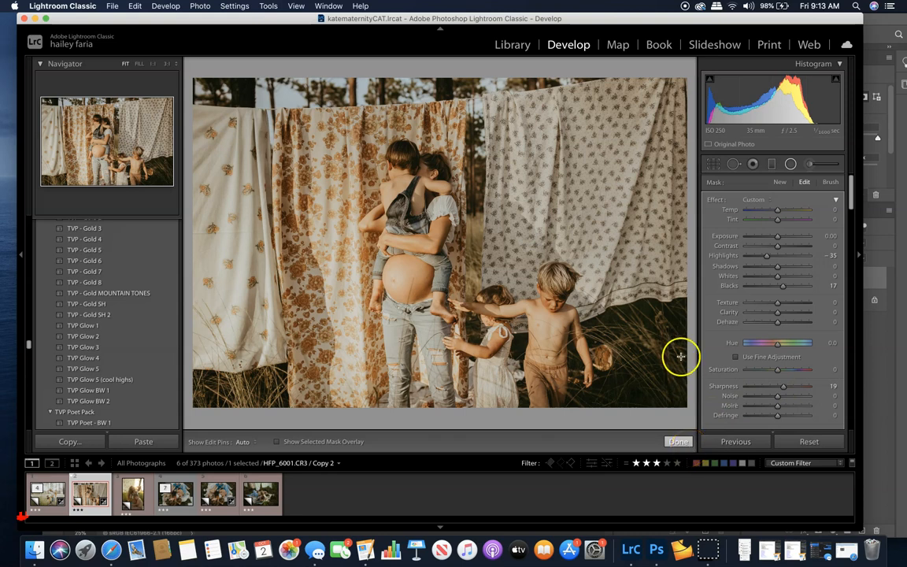
click(677, 441)
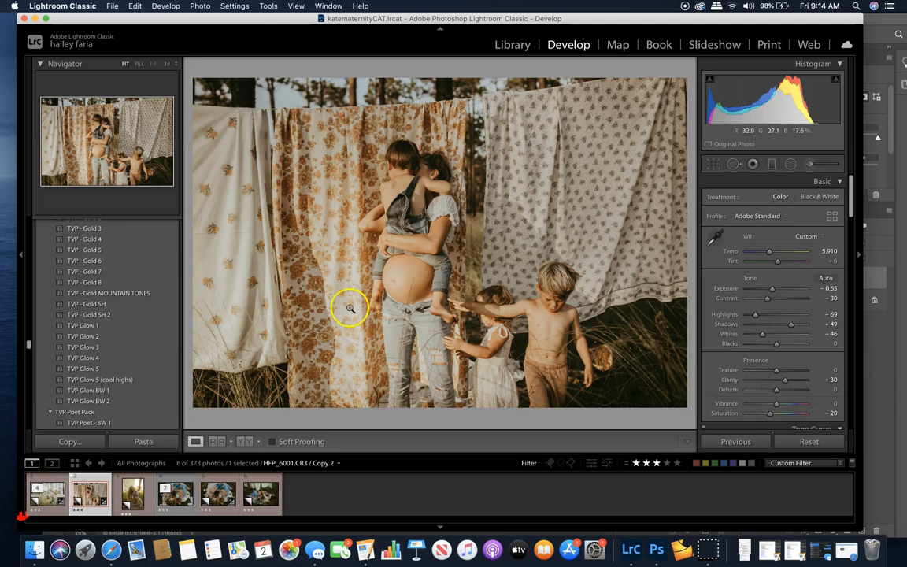
Open the seated mother and boy photo HFP_6241.CR3 / Copy 2 and apply the TVP Glow 1 preset
click(131, 497)
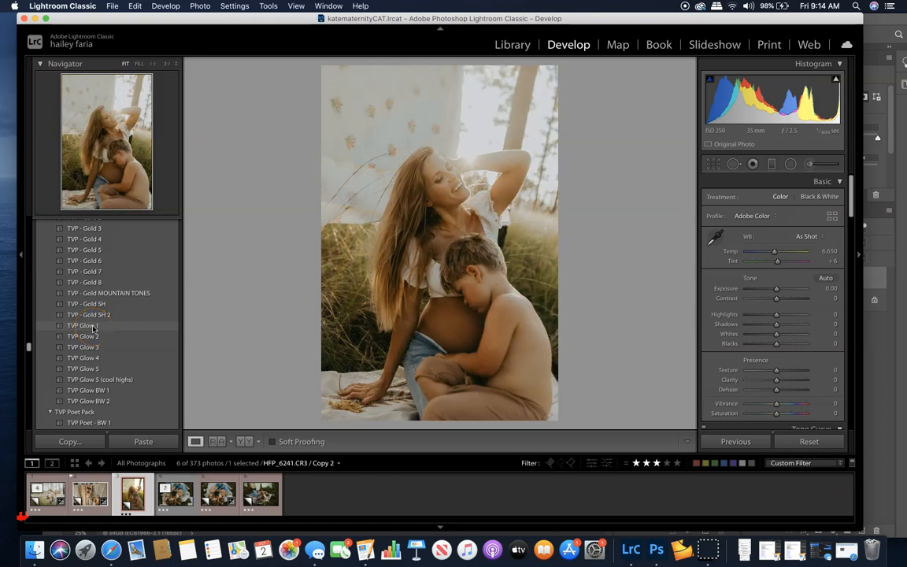
click(92, 326)
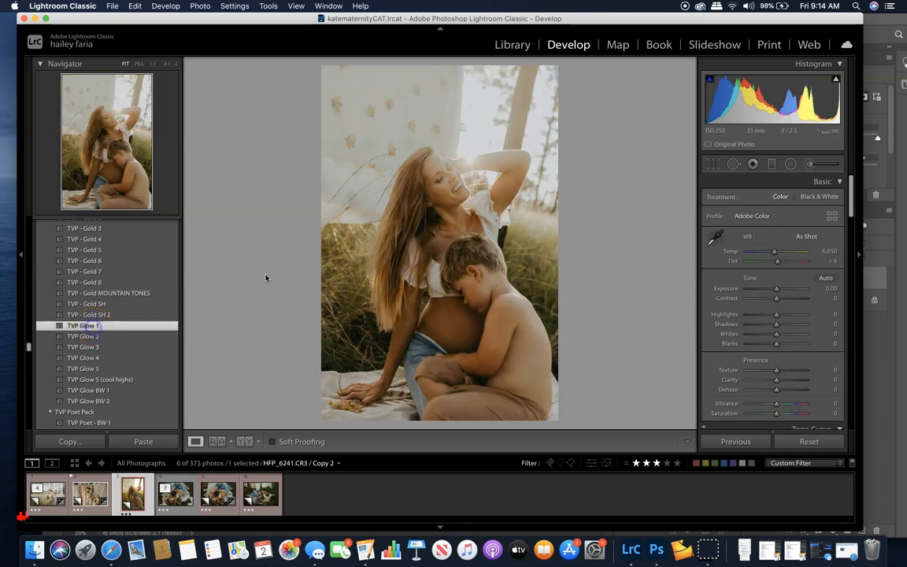
Brush over the seated mother's long hair with Shadows 30, Whites 29 and Clarity 7
click(808, 164)
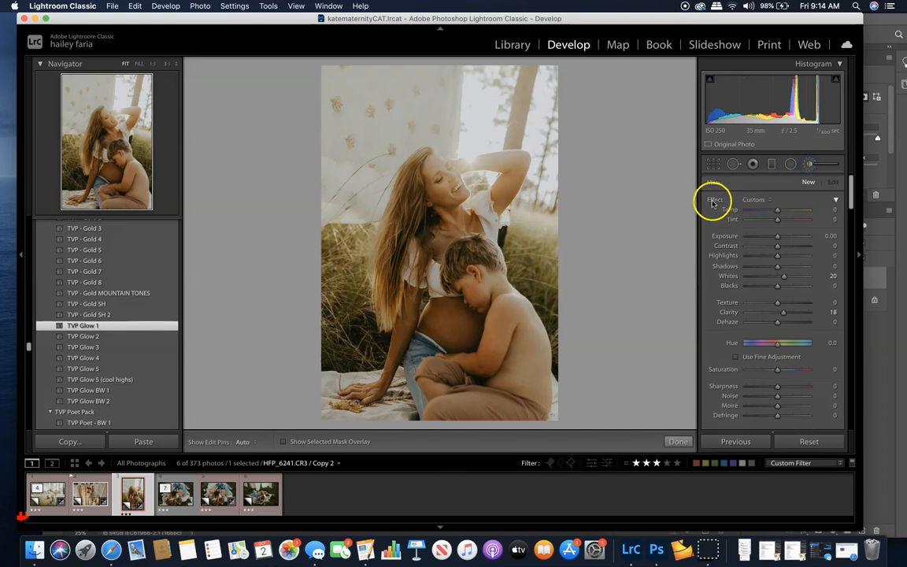
drag(782, 266, 787, 276)
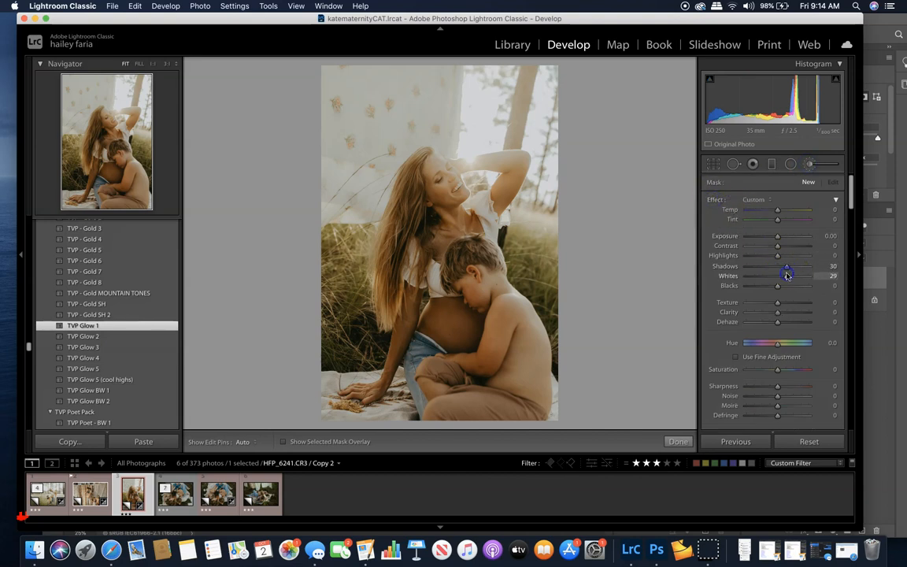
drag(418, 192, 405, 277)
mouse_move(397, 318)
mouse_down()
mouse_move(384, 370)
mouse_move(457, 326)
mouse_move(425, 237)
mouse_move(471, 319)
mouse_move(433, 245)
mouse_up()
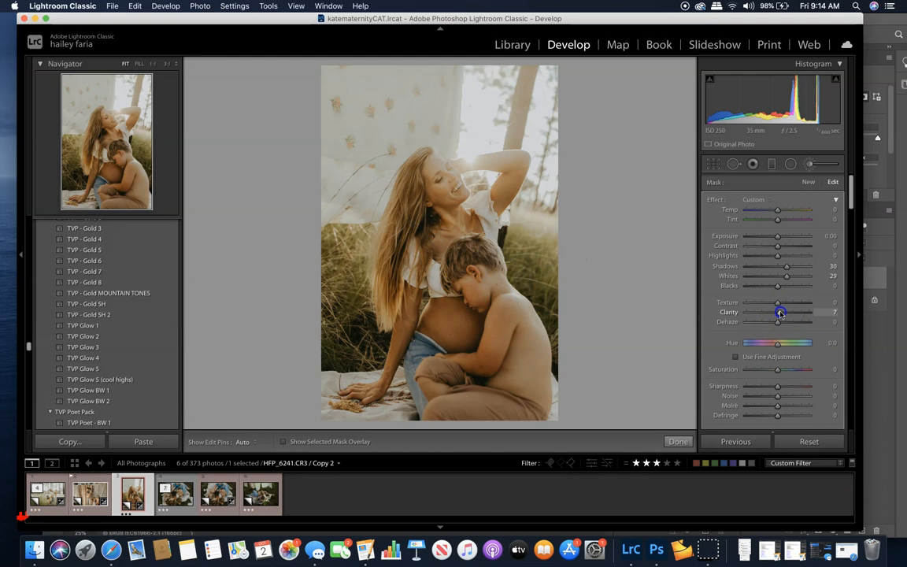
click(678, 440)
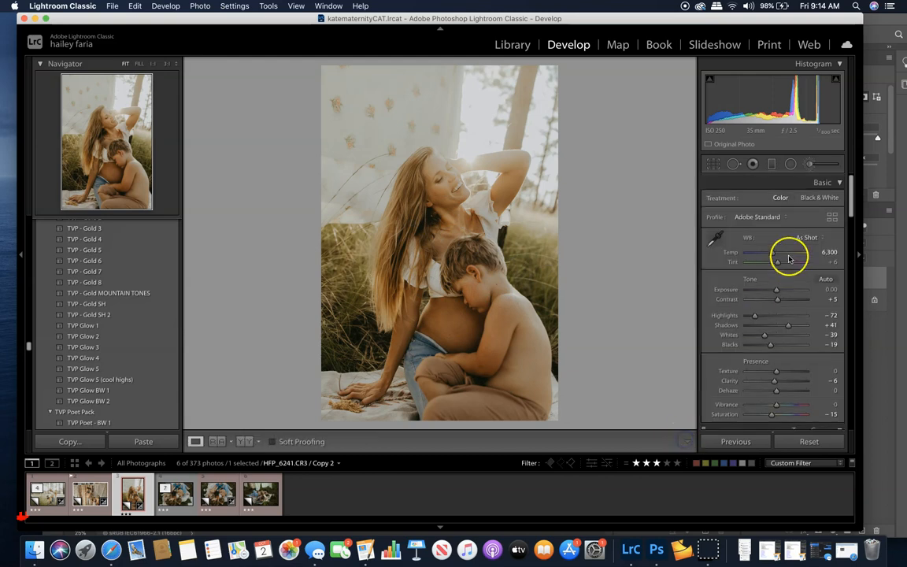
Add another brush mask with Shadows 27 over the boy's face and arm and the mother's belly
click(811, 166)
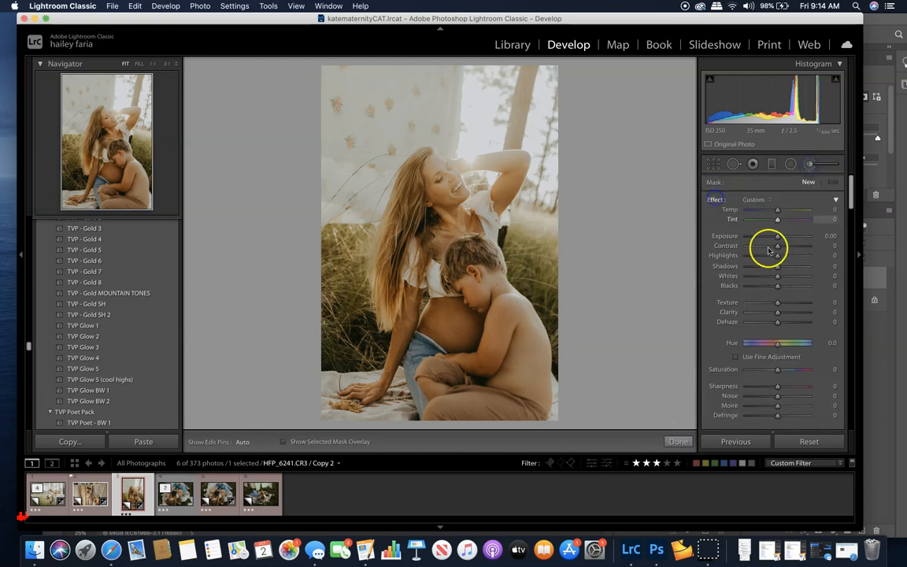
mouse_move(469, 286)
mouse_down()
mouse_move(459, 295)
mouse_move(465, 320)
mouse_move(447, 329)
mouse_up()
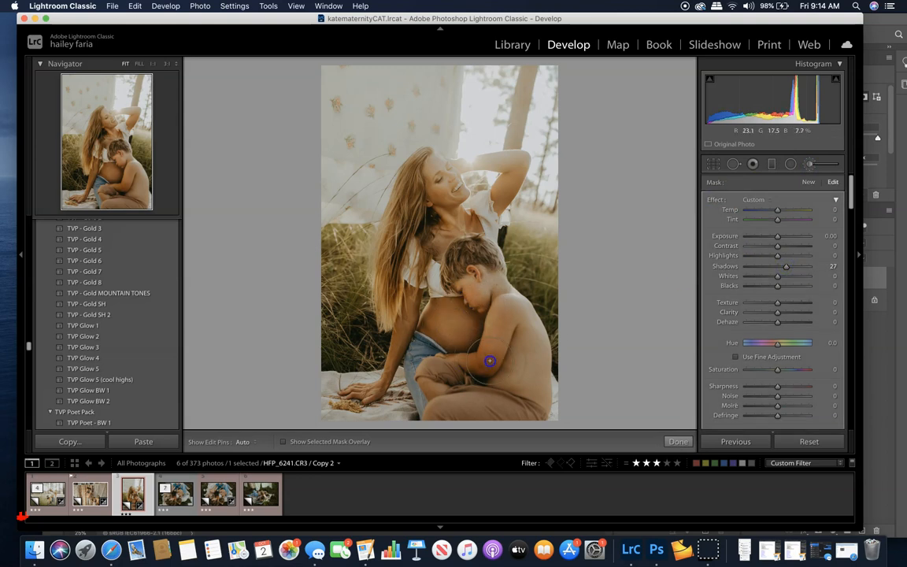
click(669, 441)
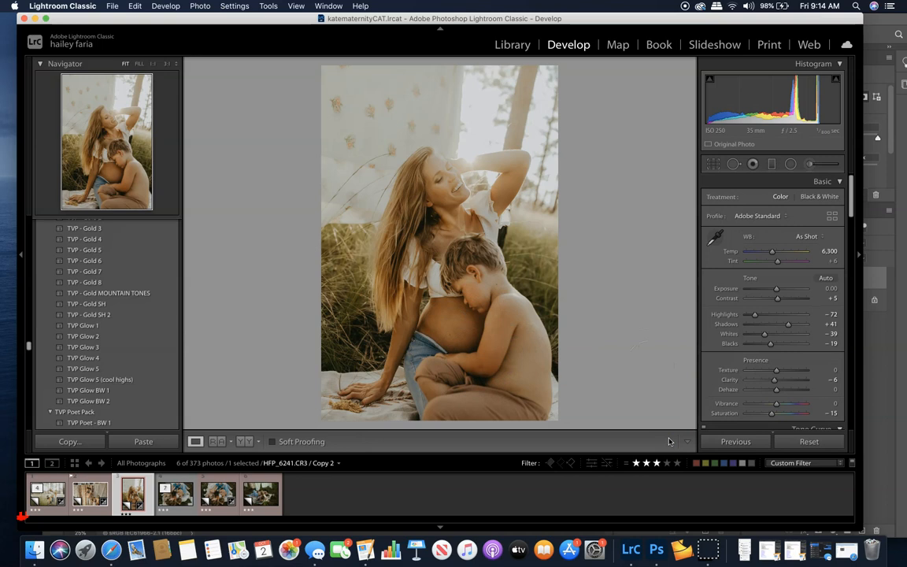